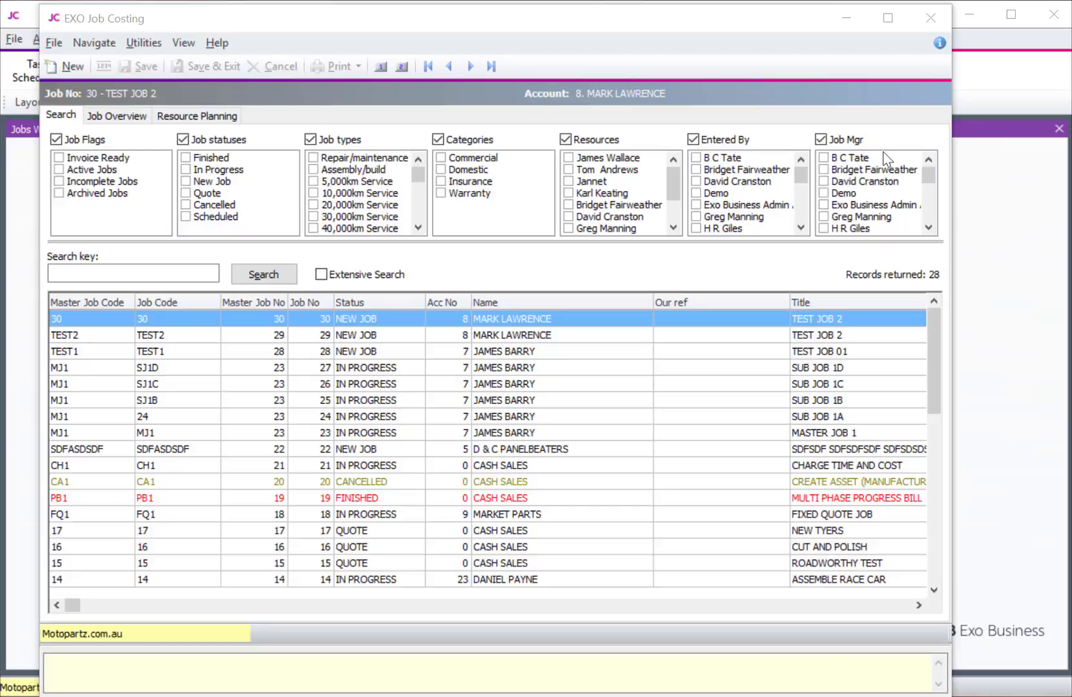
Step: Select job TEST1 (TEST JOB 01) in the job list and open its Job Details
{"action": "left_click", "coordinate": [403, 357]}
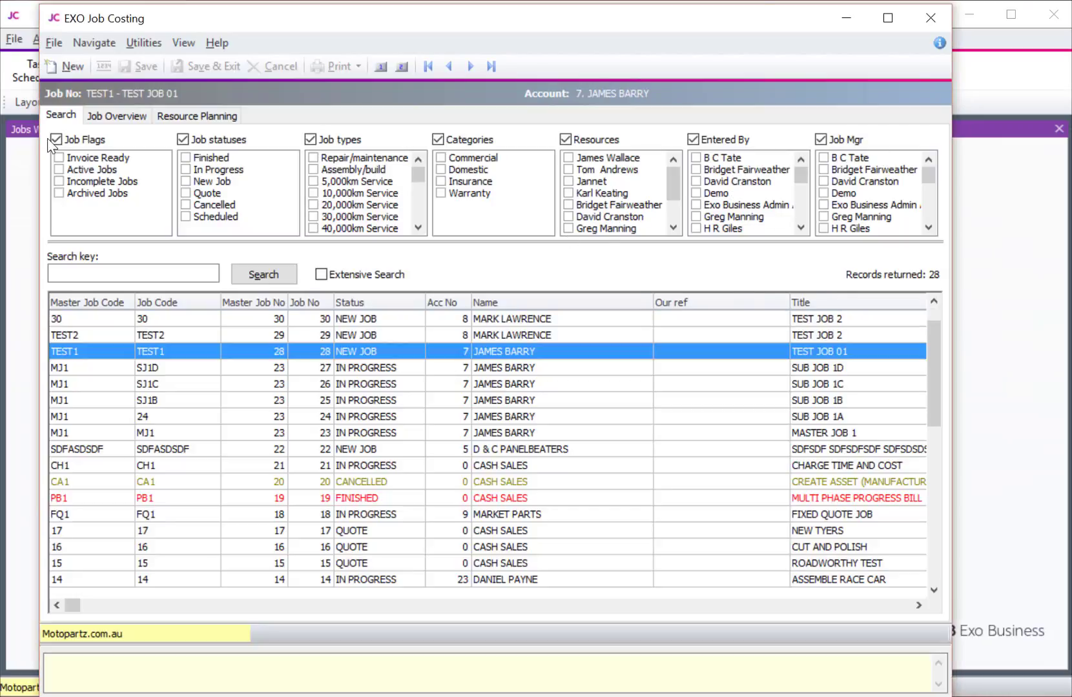
{"action": "double_click", "coordinate": [405, 354]}
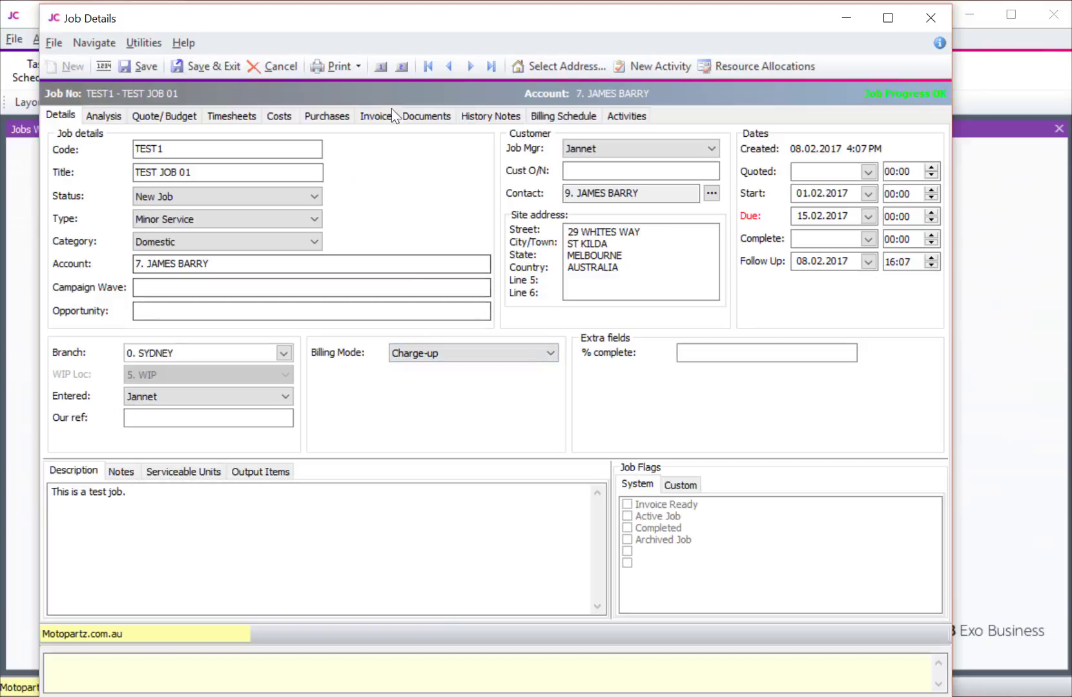
Step: Launch Momentum Job Cost Advantage for job 28 and bring up the CARCARE03 Bill of Materials
{"action": "left_click", "coordinate": [380, 66]}
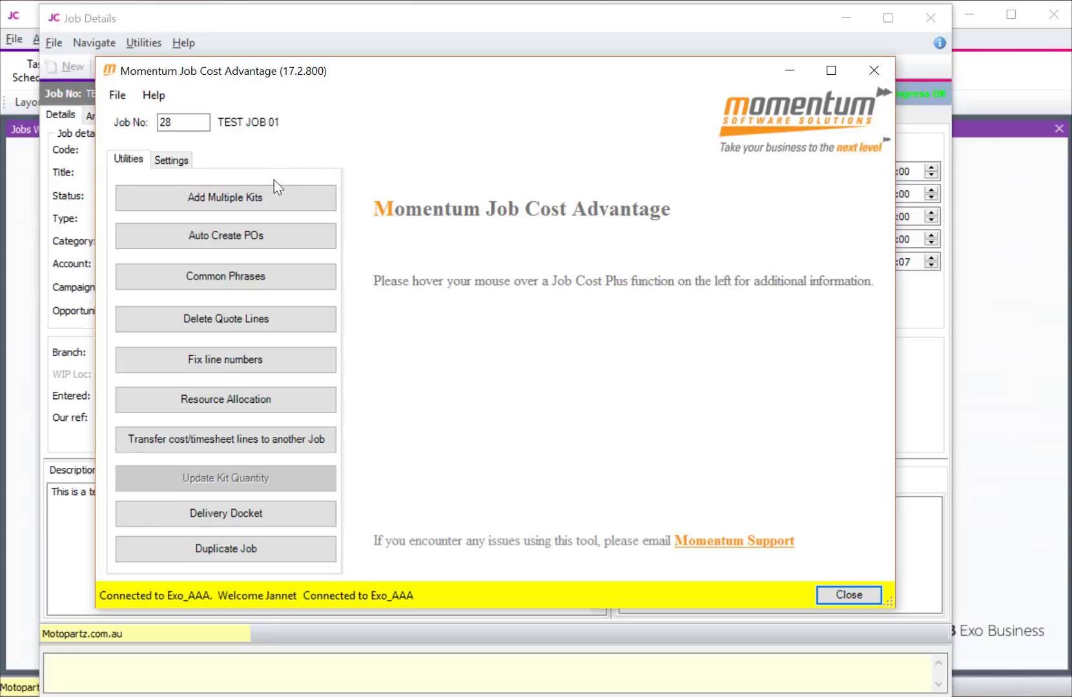
{"action": "mouse_move", "coordinate": [269, 202]}
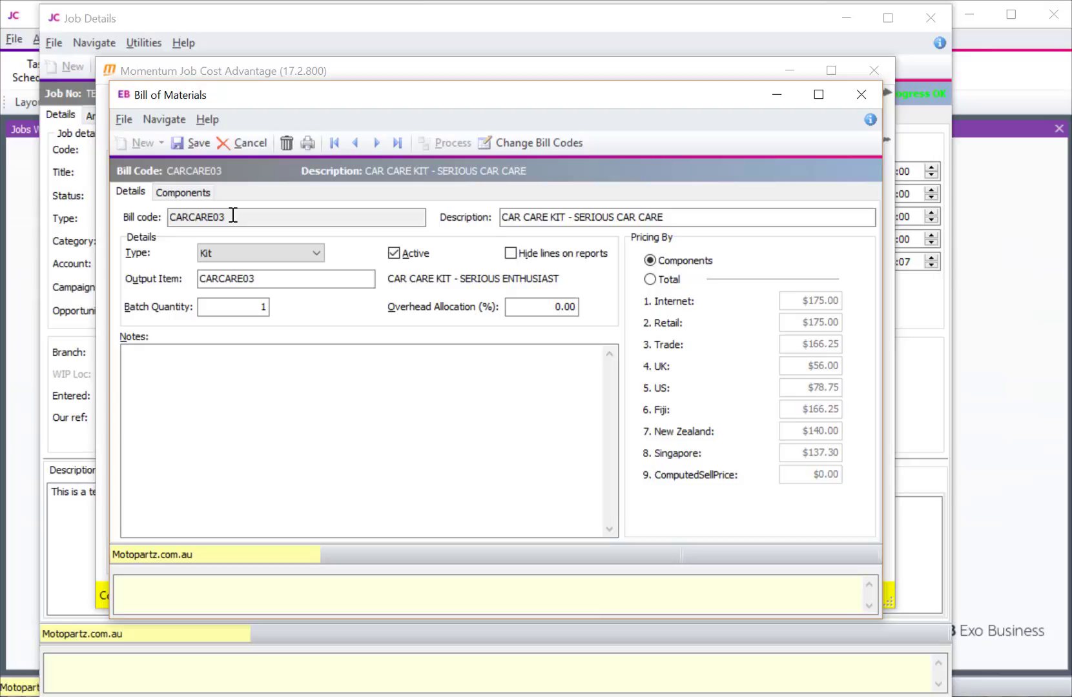
Step: Inspect the CARCARE03 components, including the nested CARCARE01 kit, then return to the Details tab
{"action": "left_click", "coordinate": [192, 193]}
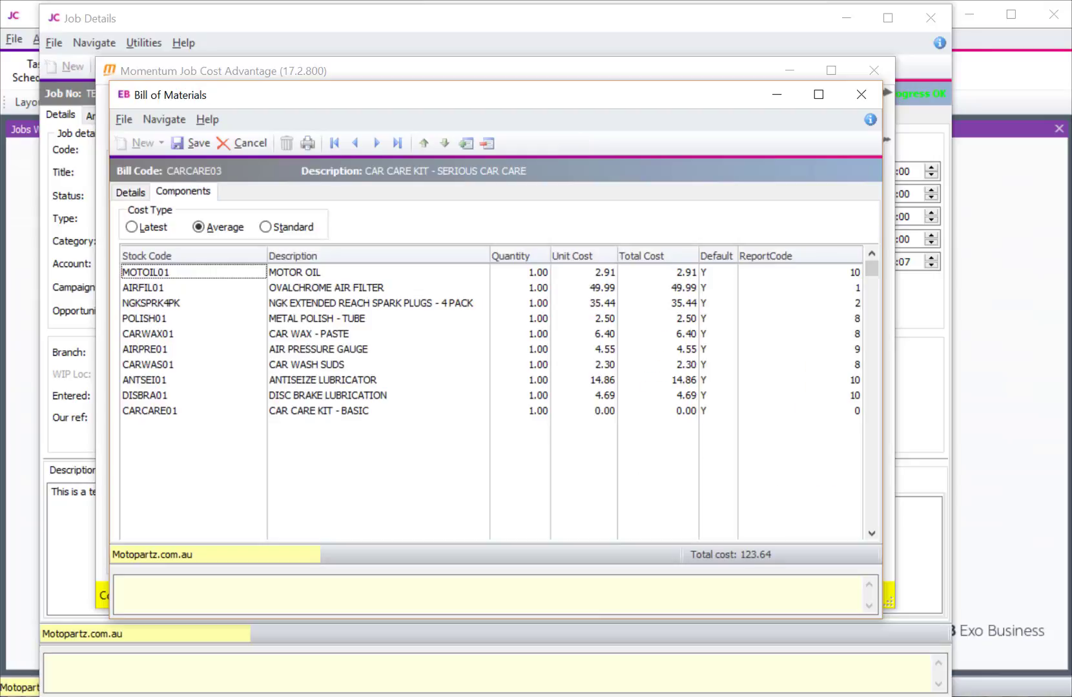
{"action": "left_click", "coordinate": [167, 413]}
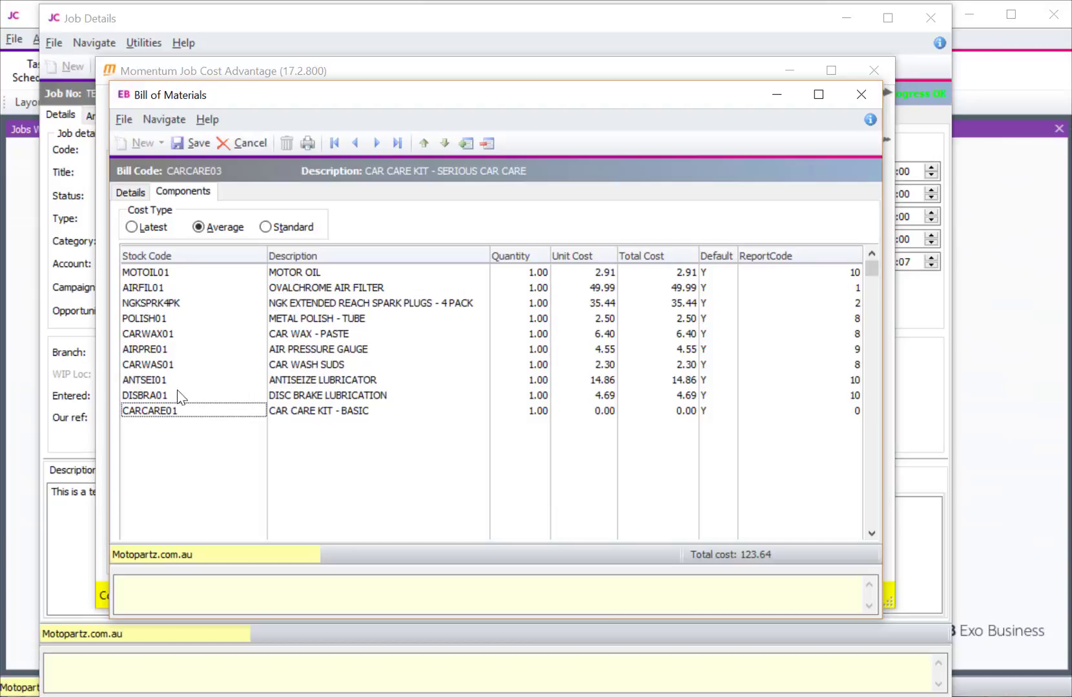
{"action": "left_click", "coordinate": [133, 193]}
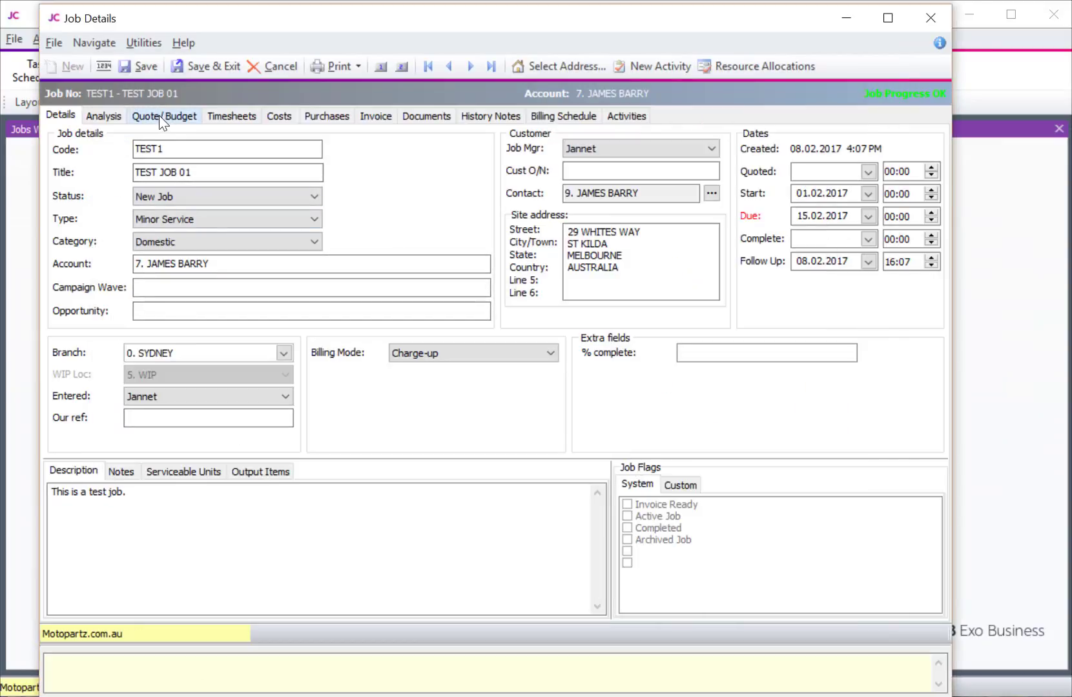
Step: Run Add Multiple Kits on the CARCARE03 line of TEST1's quote, then close the utility
{"action": "left_click", "coordinate": [163, 117]}
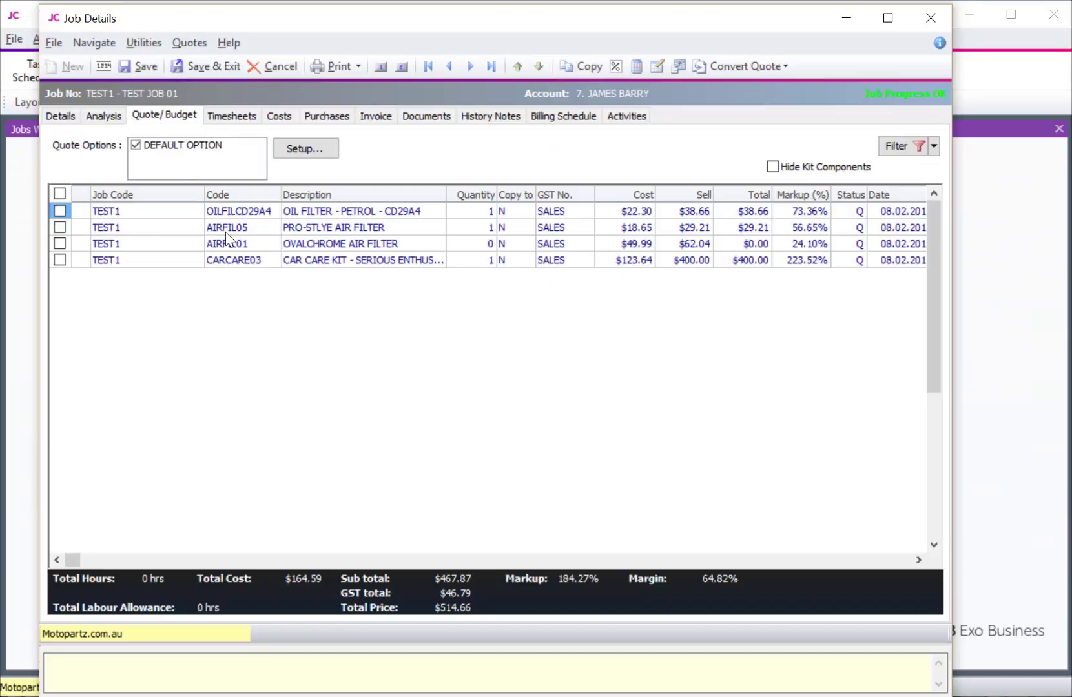
{"action": "left_click", "coordinate": [272, 259]}
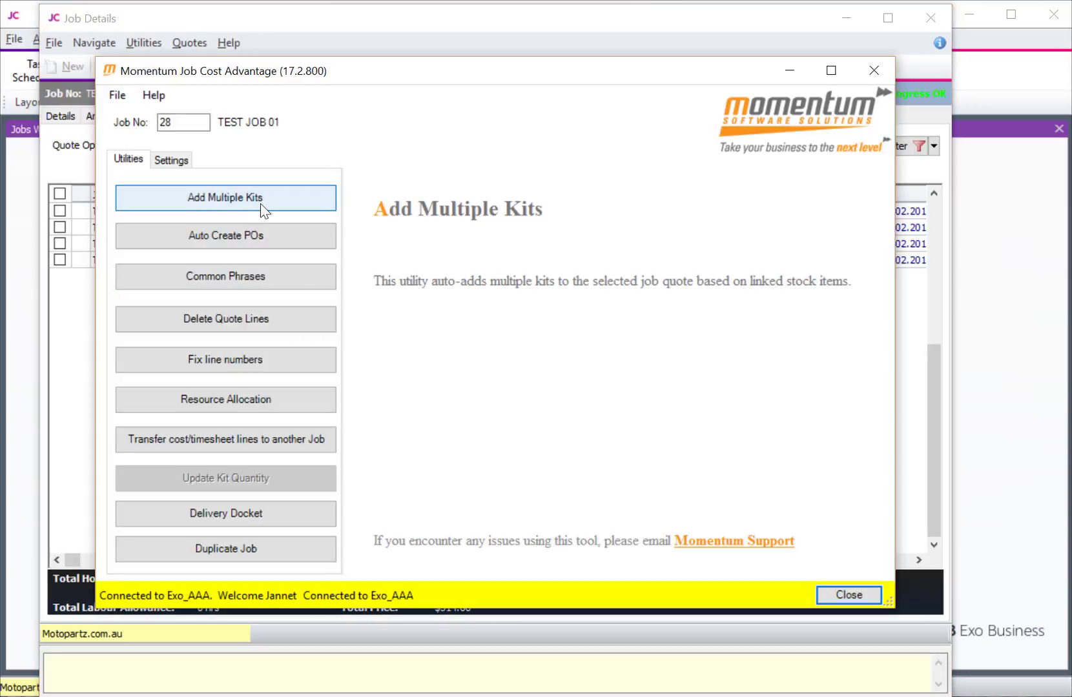
{"action": "left_click", "coordinate": [260, 203]}
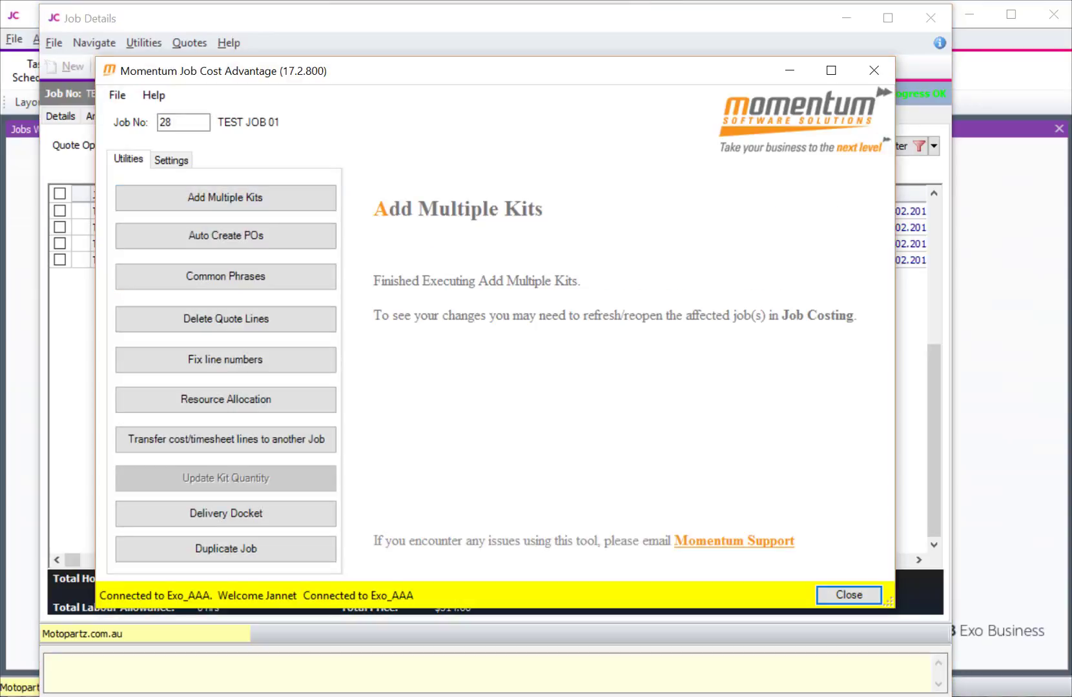
{"action": "key", "text": "Return"}
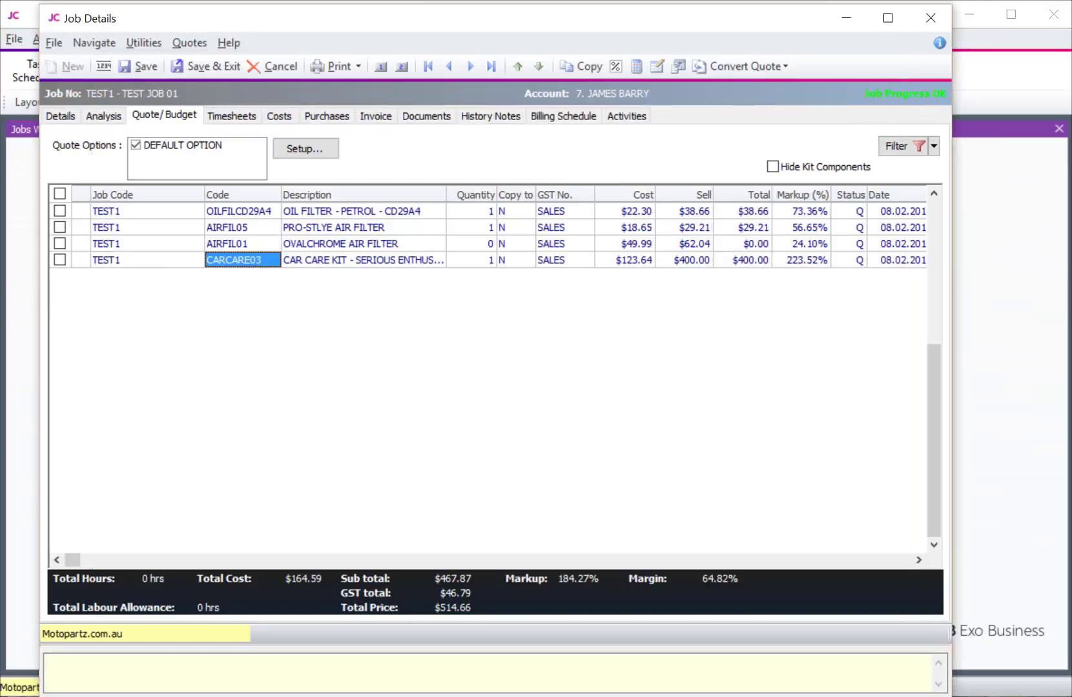
Step: Save and close TEST1, reopen it, and check the expanded quote totalling $391.85
{"action": "left_click", "coordinate": [216, 73]}
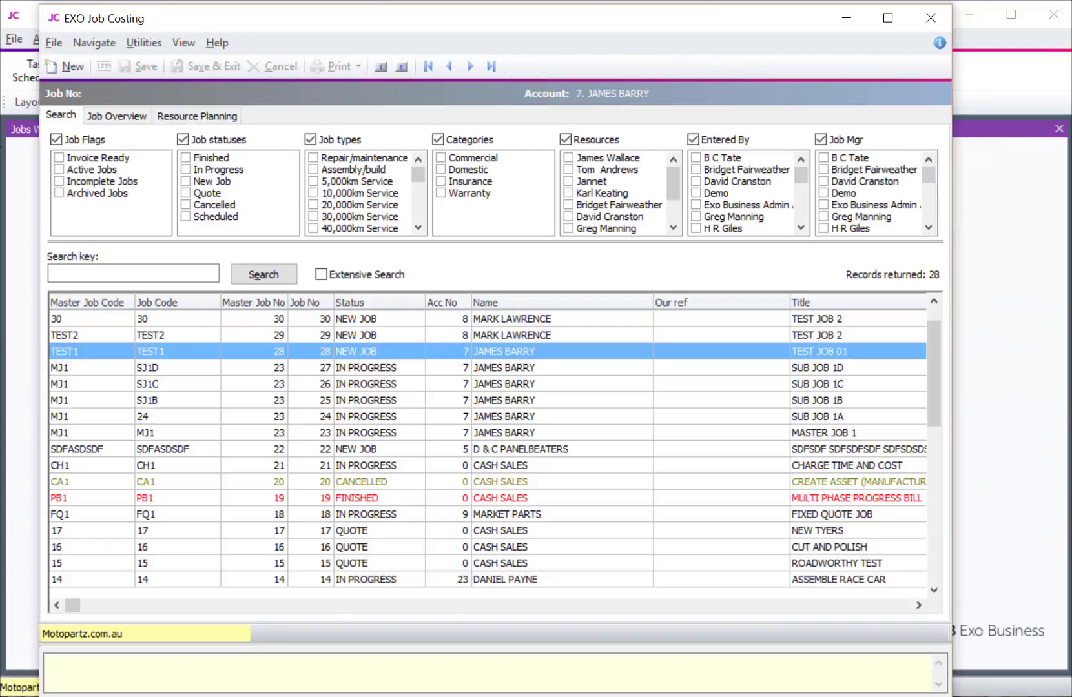
{"action": "double_click", "coordinate": [366, 351]}
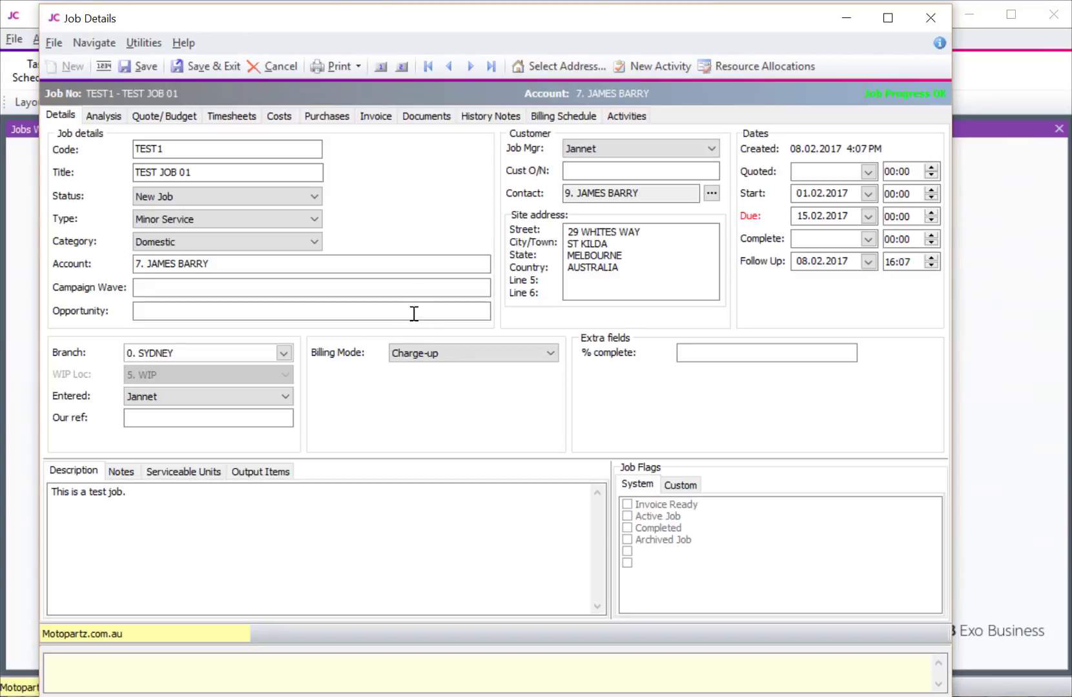
{"action": "left_click", "coordinate": [137, 116]}
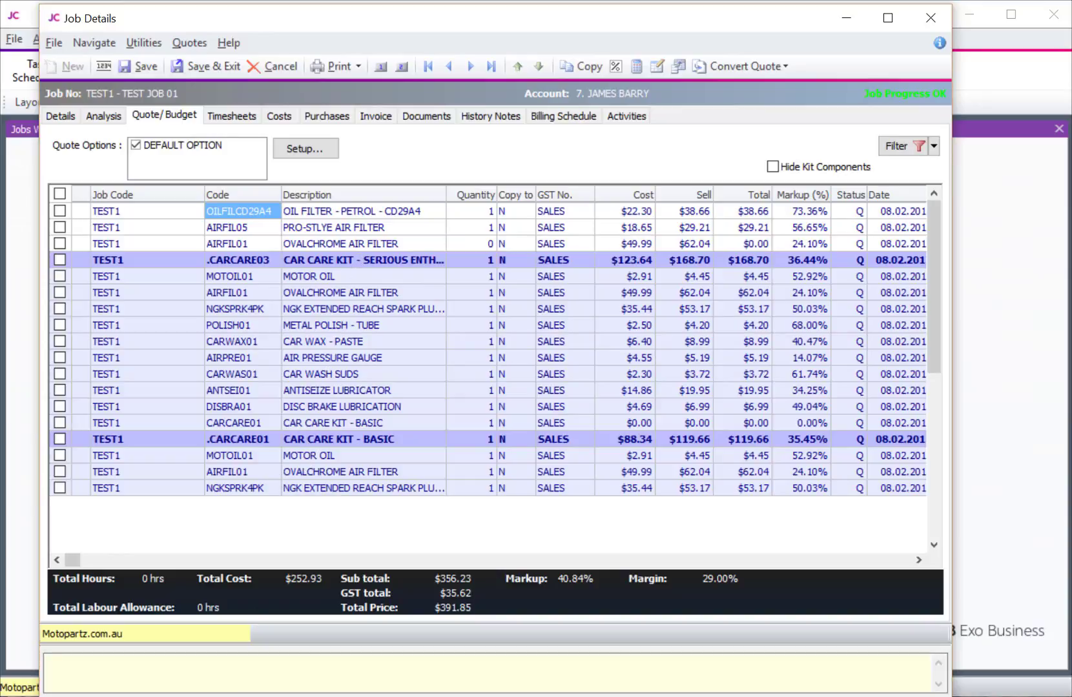
{"action": "key", "text": "alt+Tab"}
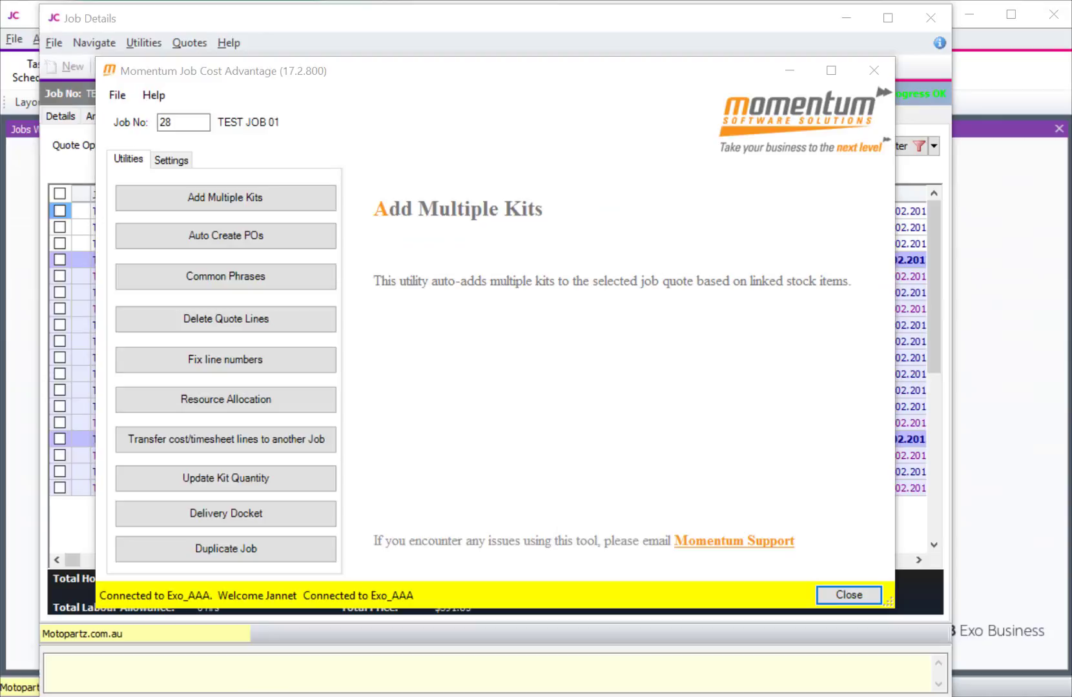
Step: Select the Auto Create POs utility and return to TEST1's last quote line
{"action": "left_click", "coordinate": [294, 240]}
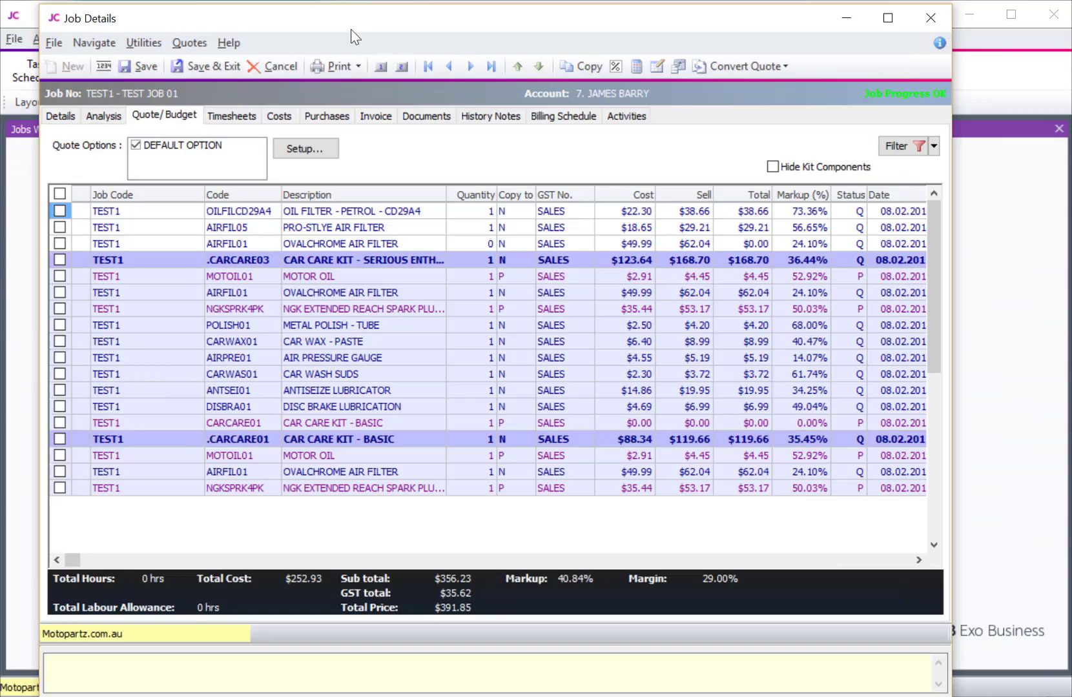
{"action": "left_click", "coordinate": [355, 33]}
{"action": "left_click", "coordinate": [241, 487]}
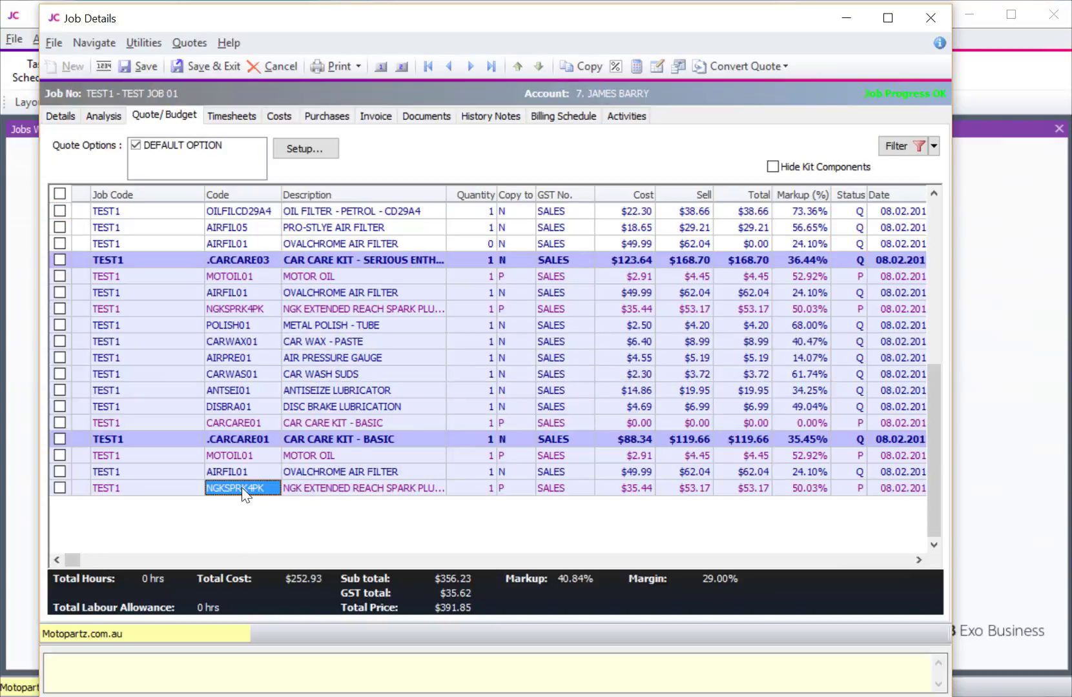
Step: Add a RADCASS01 cassette player quote line at $560.00 and save the job
{"action": "key", "text": "Down"}
{"action": "type", "text": "R"}
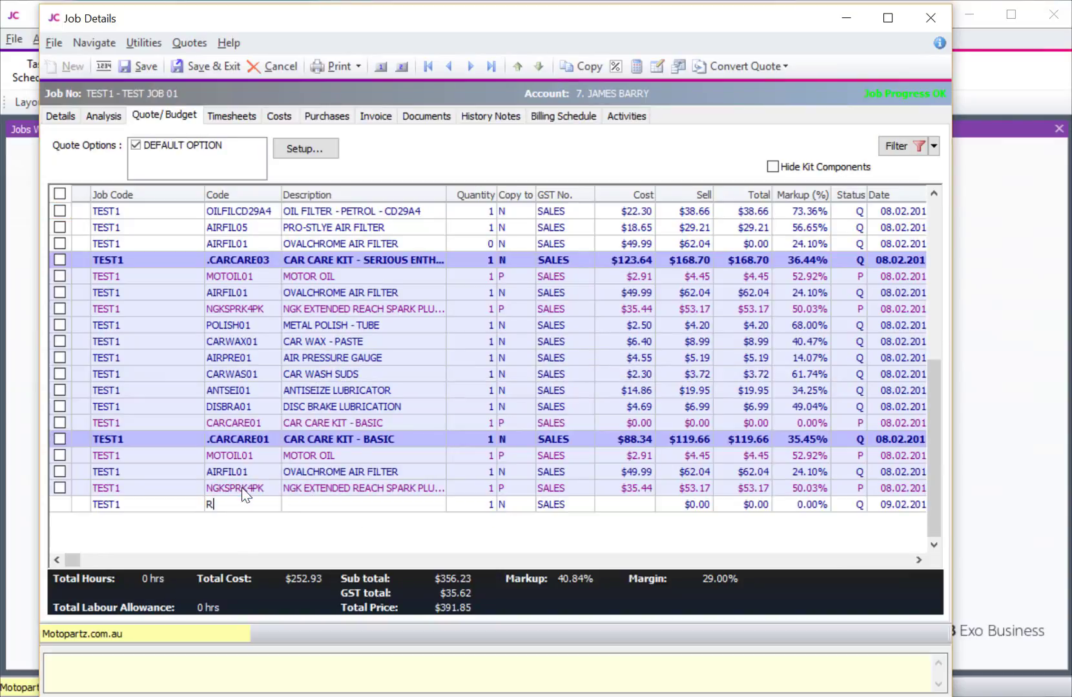
{"action": "key", "text": "Return"}
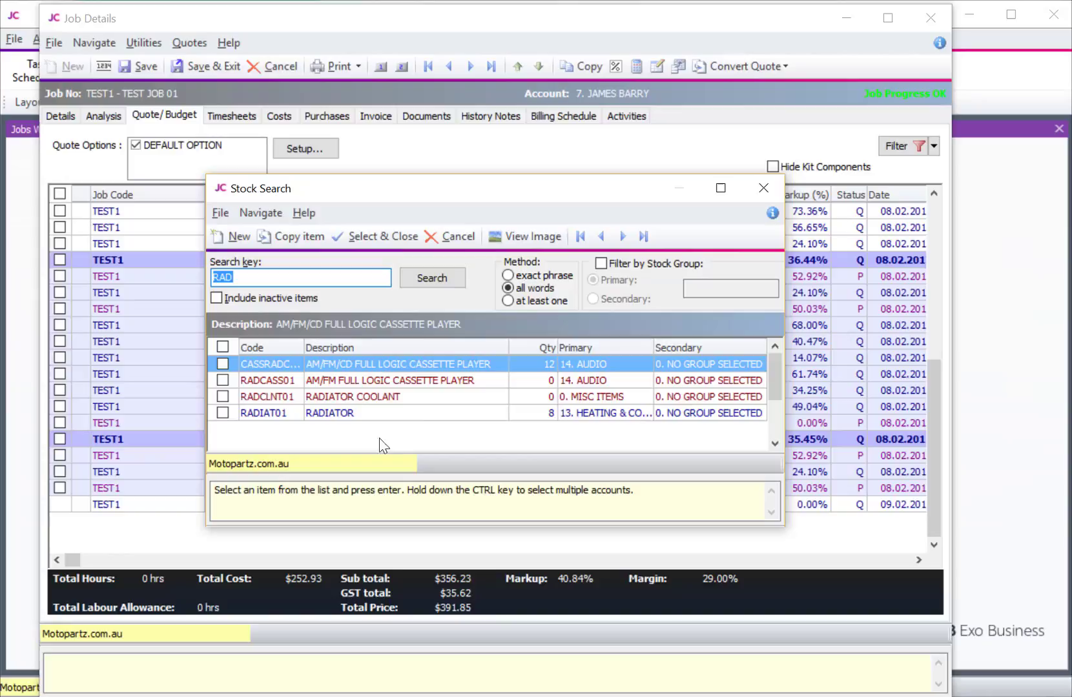
{"action": "left_click", "coordinate": [418, 380]}
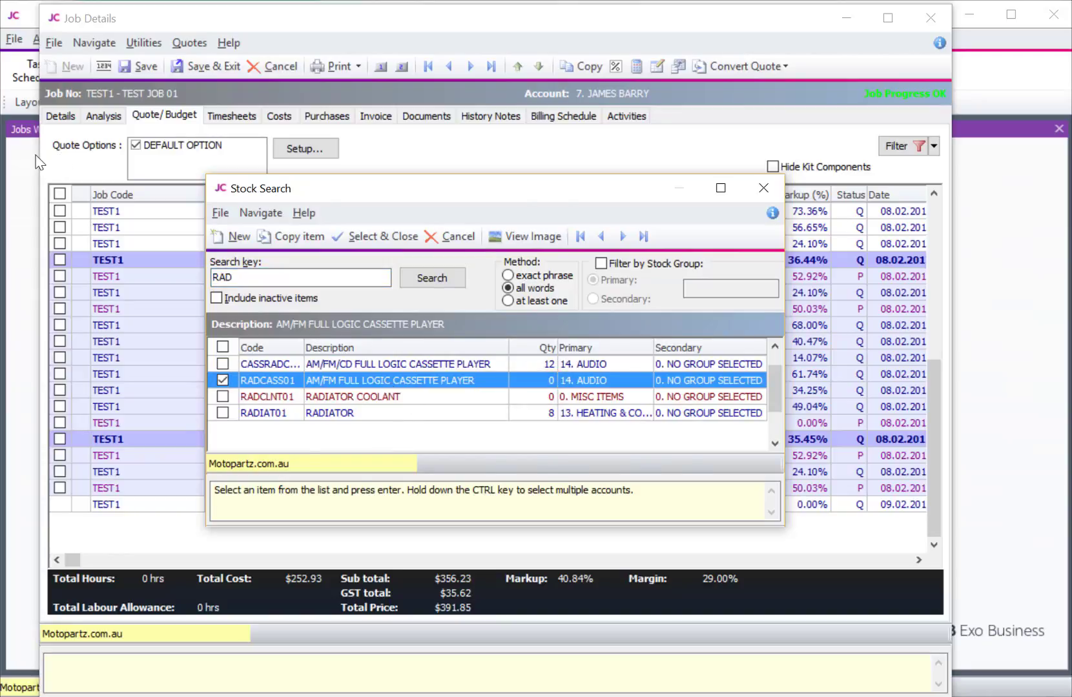
{"action": "key", "text": "Return"}
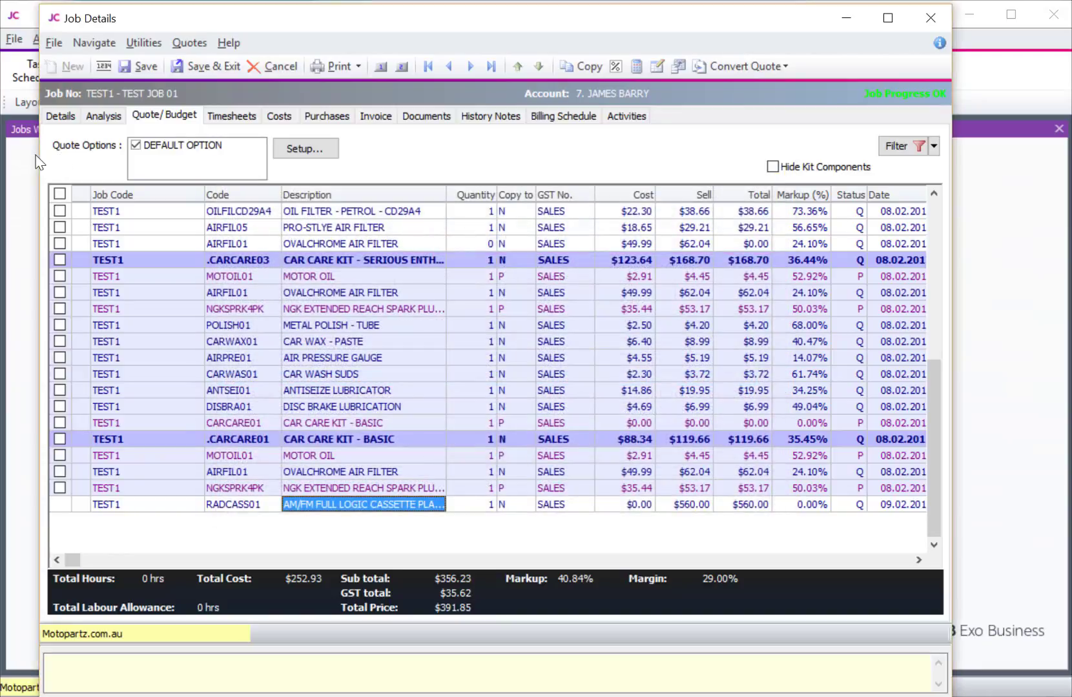
{"action": "left_click", "coordinate": [138, 65]}
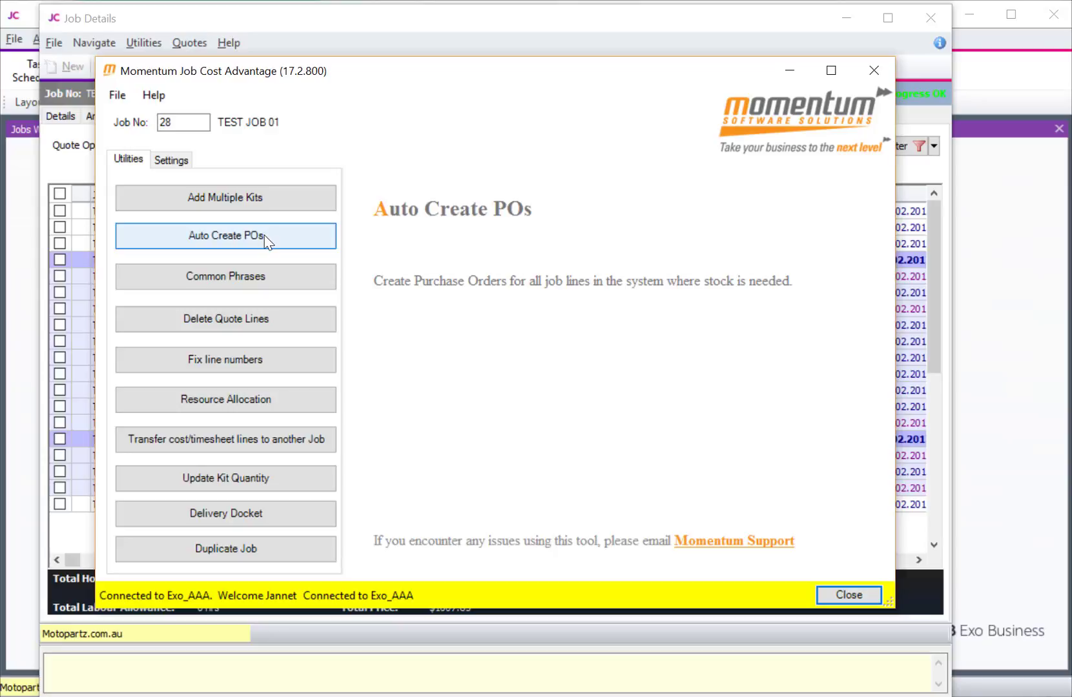
Step: Create TEST1's $329.00 RADCASS01 purchase order, check the PO list, then show the Common Phrases description
{"action": "left_click", "coordinate": [264, 235]}
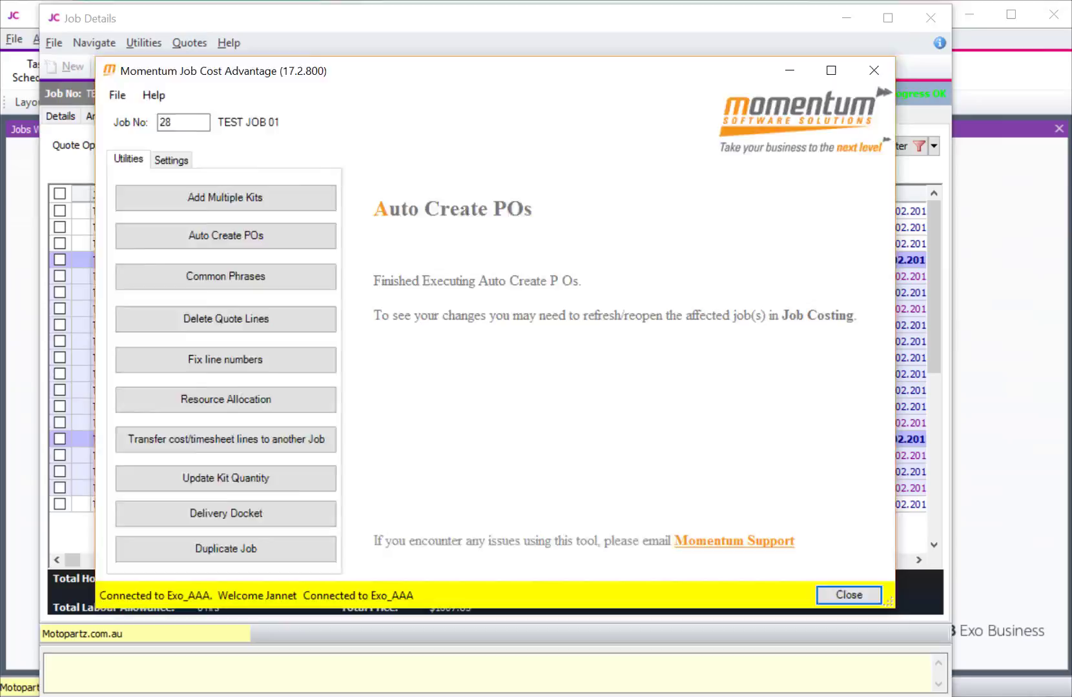
{"action": "left_click", "coordinate": [263, 29]}
{"action": "left_click", "coordinate": [335, 121]}
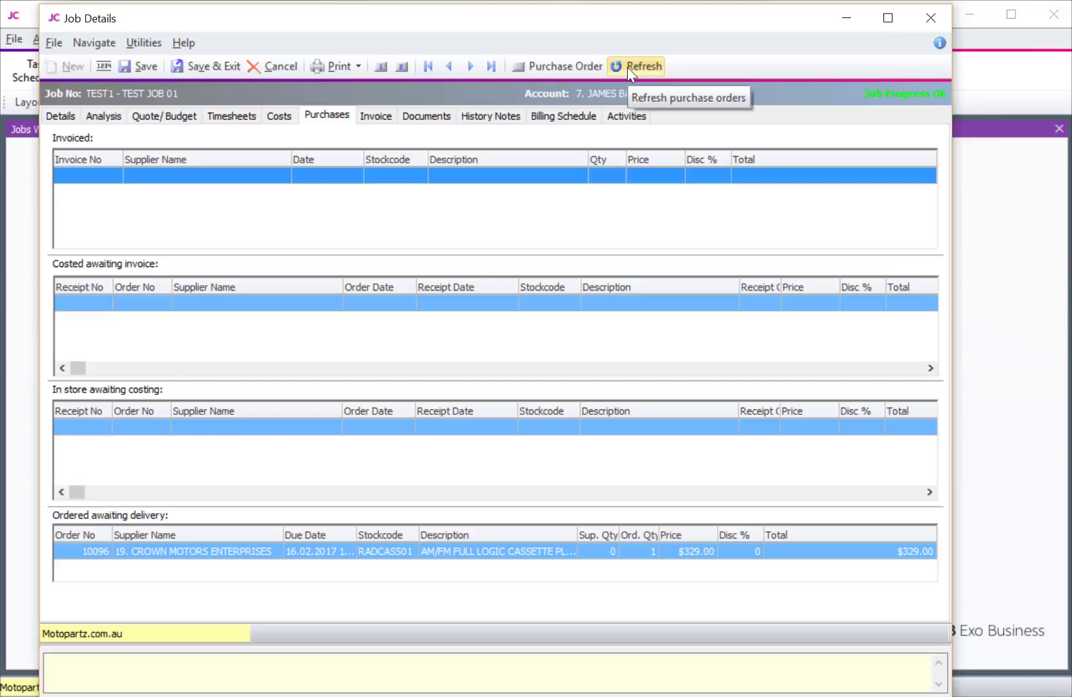
{"action": "left_click", "coordinate": [626, 67]}
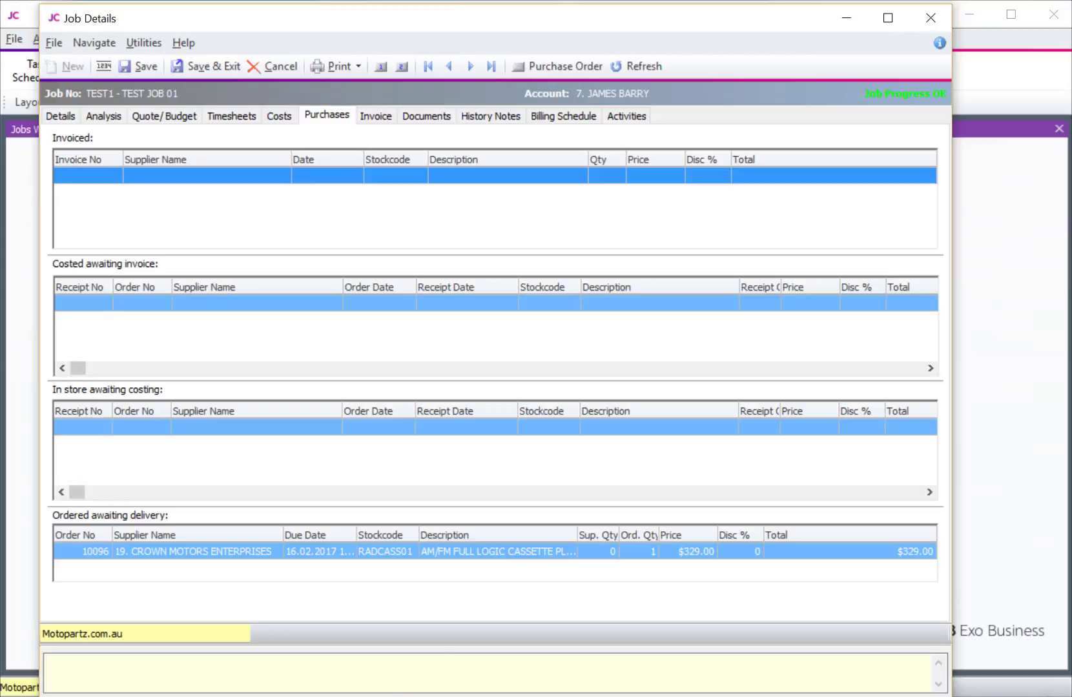
{"action": "key", "text": "alt+Tab"}
{"action": "left_click", "coordinate": [282, 275]}
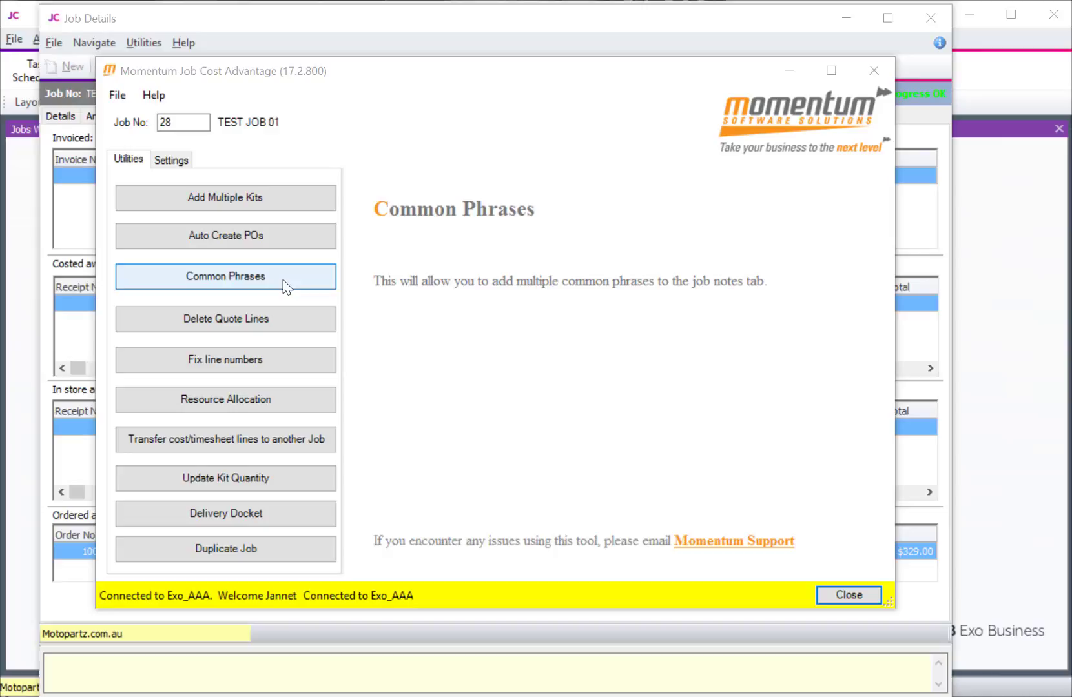
Step: Review the phrase groups, expanding Service Job Comments and its (Default) group, then accept with Ok
{"action": "left_click", "coordinate": [287, 284]}
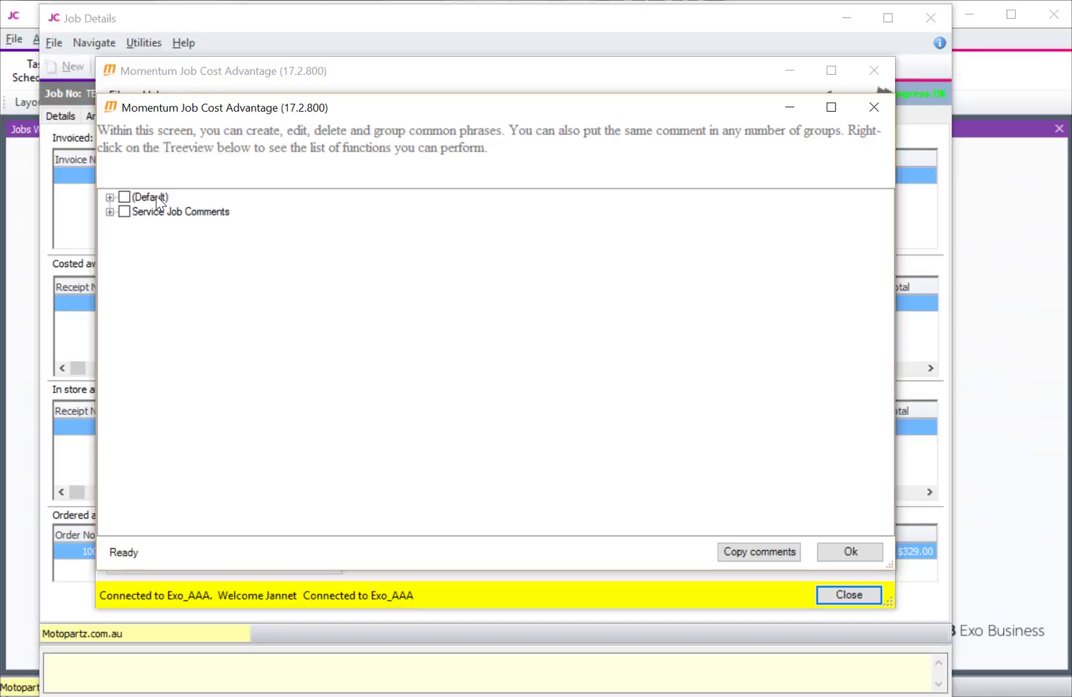
{"action": "left_click", "coordinate": [109, 212]}
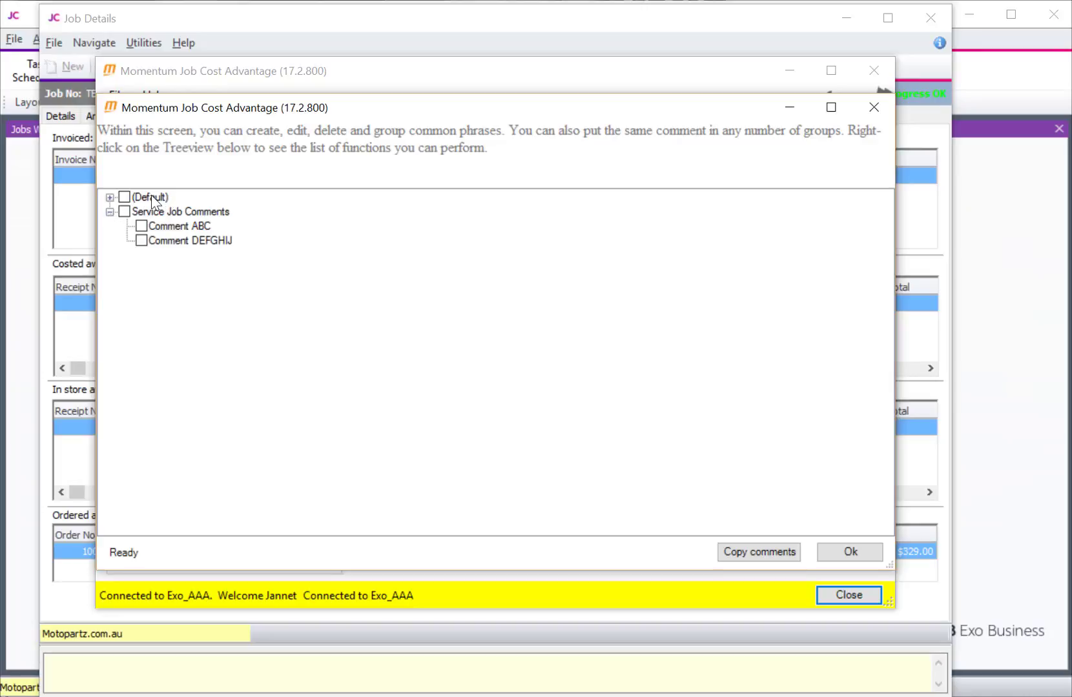
{"action": "right_click", "coordinate": [153, 198]}
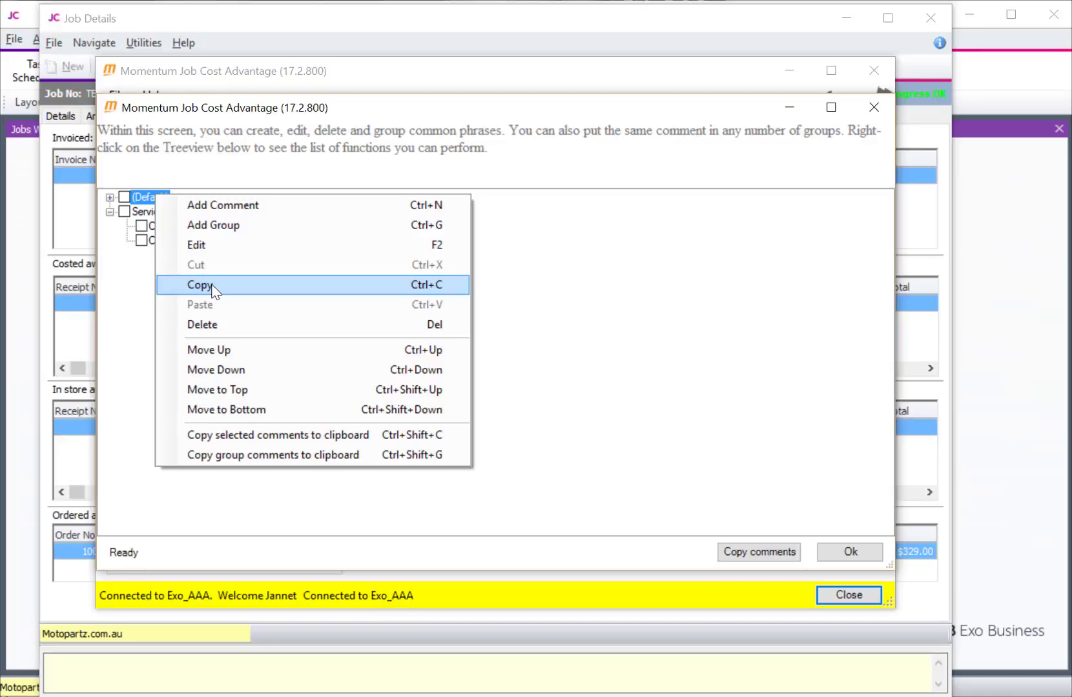
{"action": "left_click", "coordinate": [629, 301]}
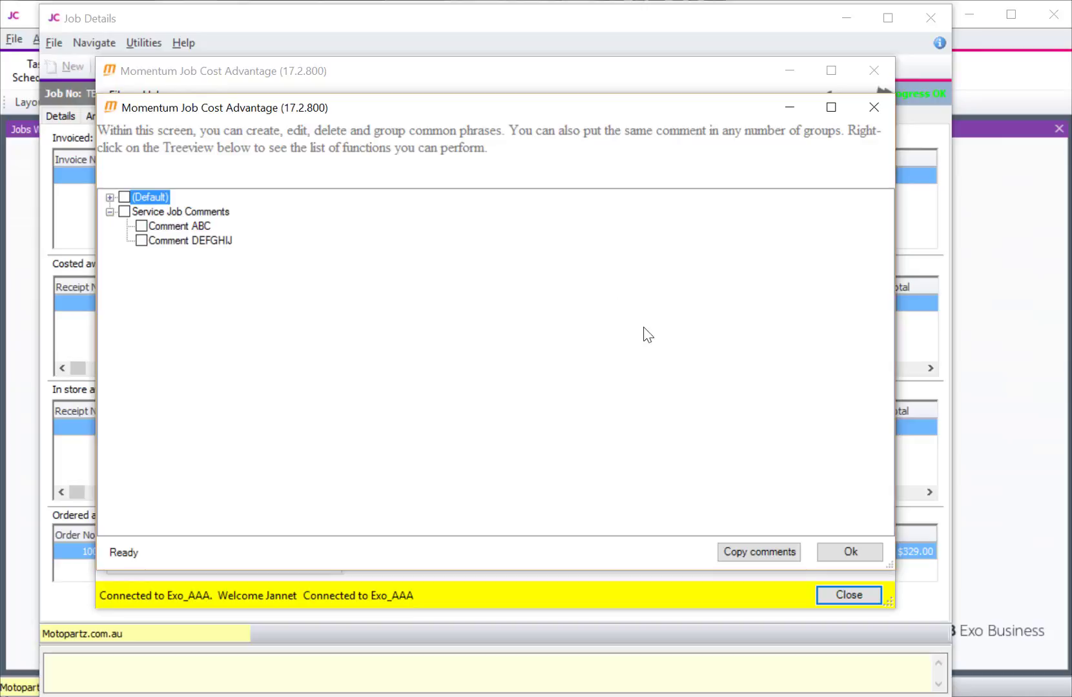
{"action": "left_click", "coordinate": [850, 554]}
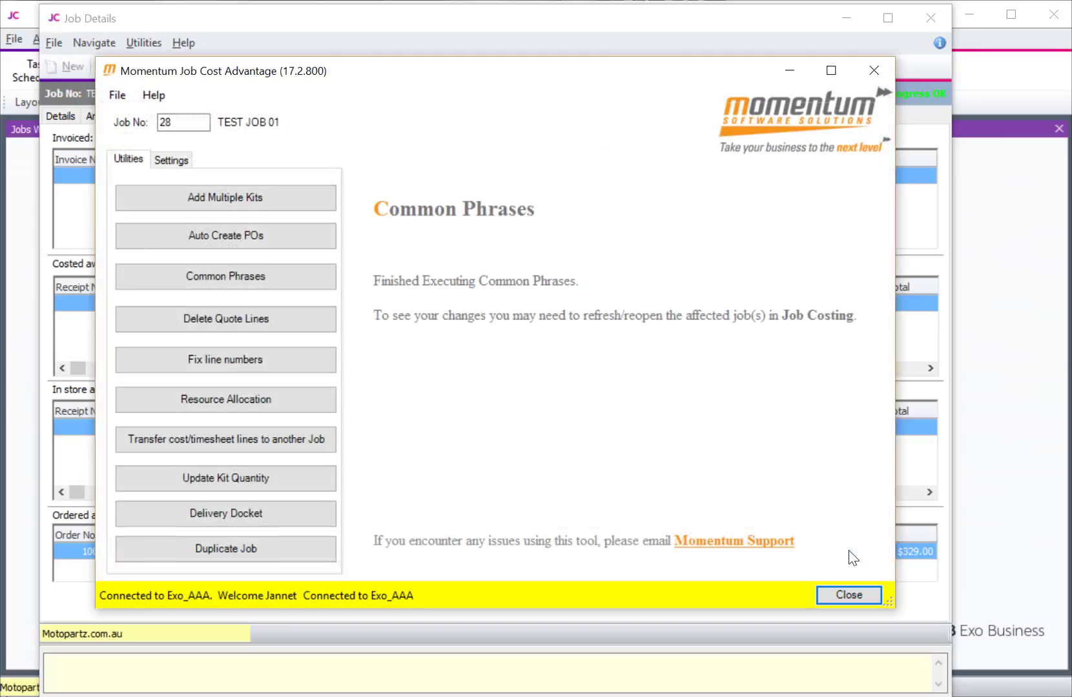
Step: Locate the OVALCHROME AIR FILTER quote line showing zero quantity
{"action": "mouse_move", "coordinate": [291, 334]}
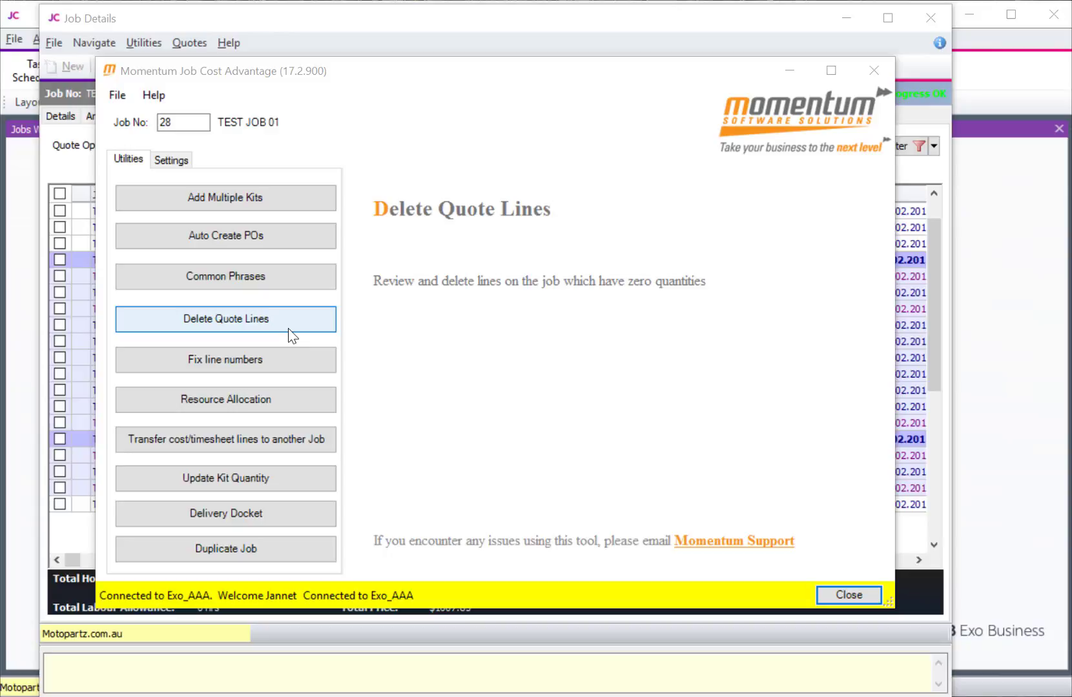
{"action": "left_click", "coordinate": [112, 27]}
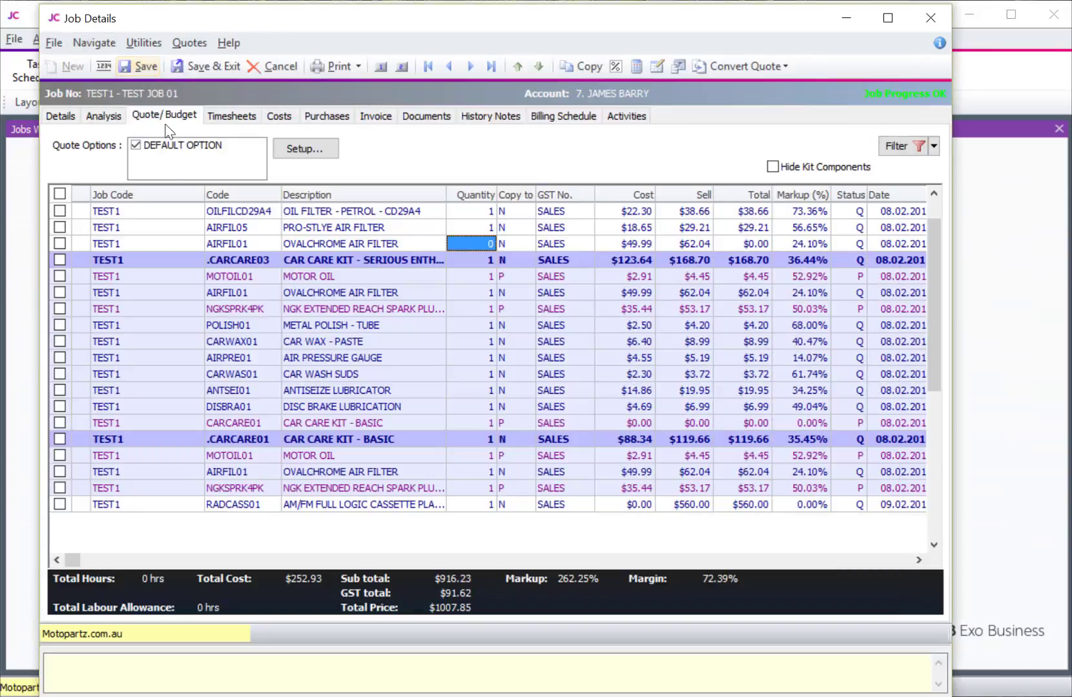
{"action": "left_click", "coordinate": [316, 244]}
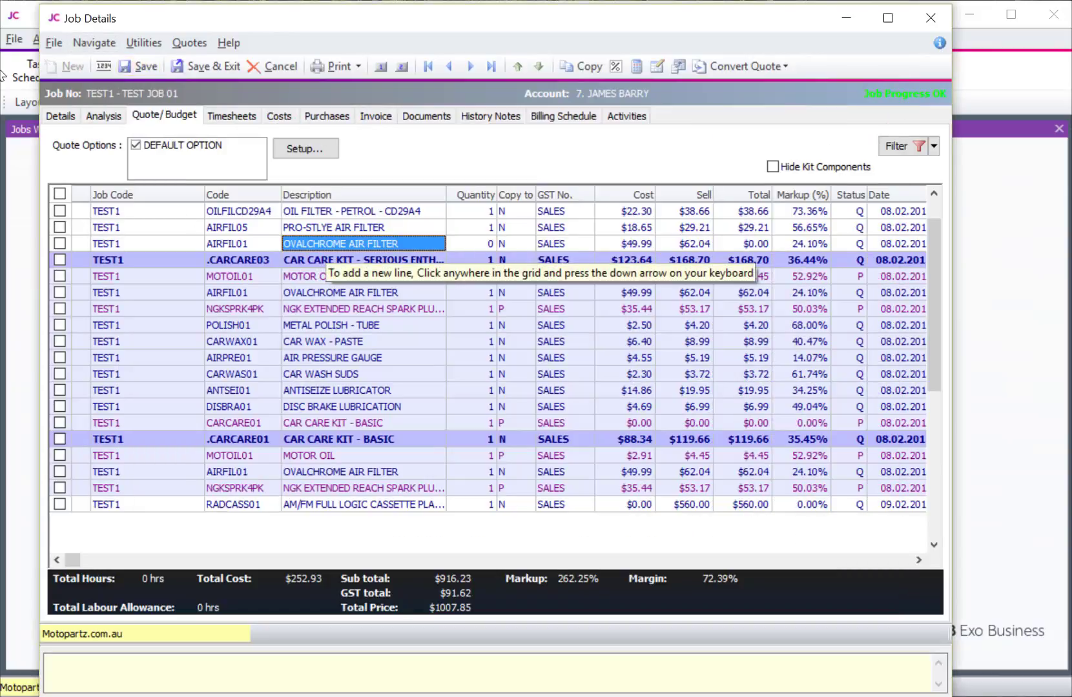
{"action": "left_click", "coordinate": [471, 243]}
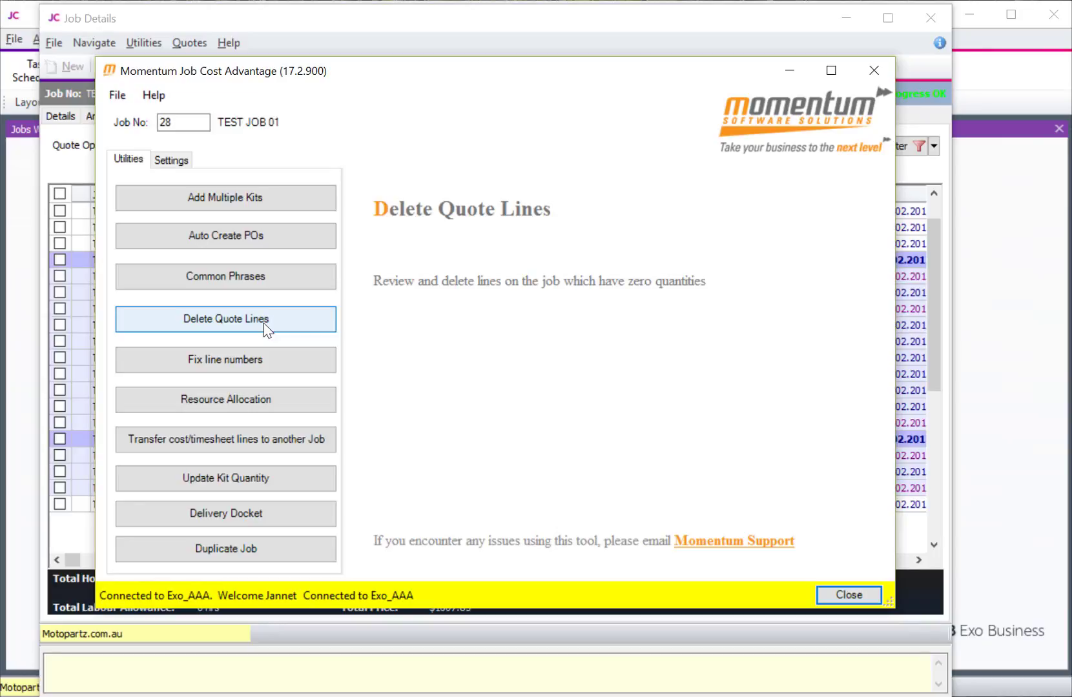
Step: Delete the zero-quantity AIRFIL01 line via Delete Quote Lines, then save and close TEST1
{"action": "left_click", "coordinate": [264, 323]}
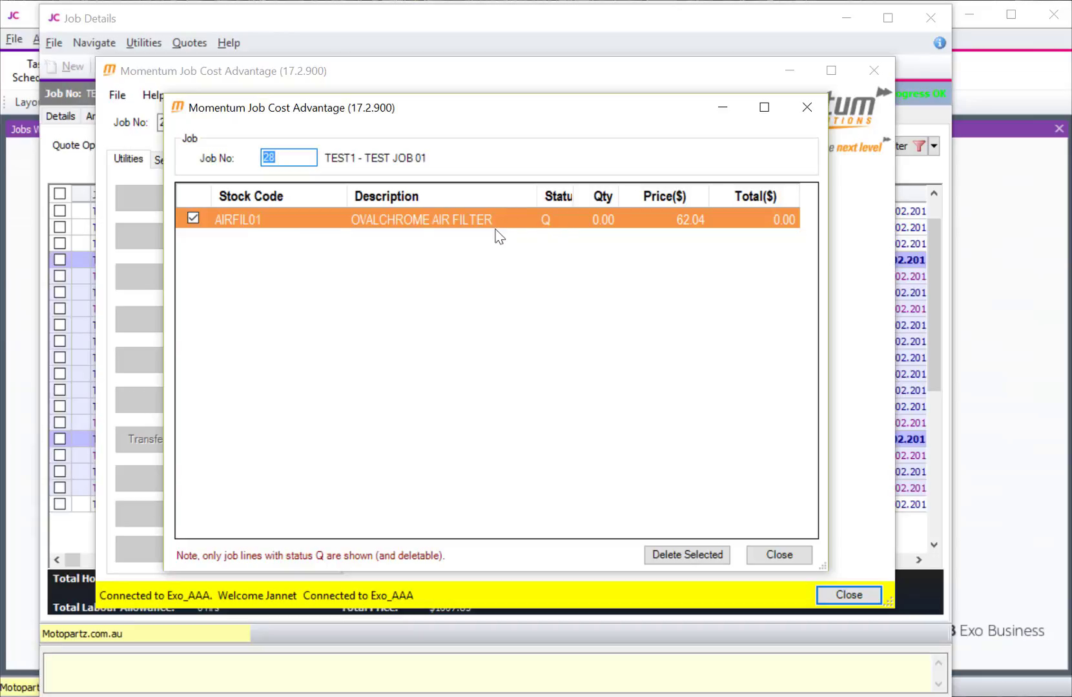
{"action": "left_click", "coordinate": [195, 218]}
{"action": "left_click", "coordinate": [194, 218]}
{"action": "left_click", "coordinate": [658, 557]}
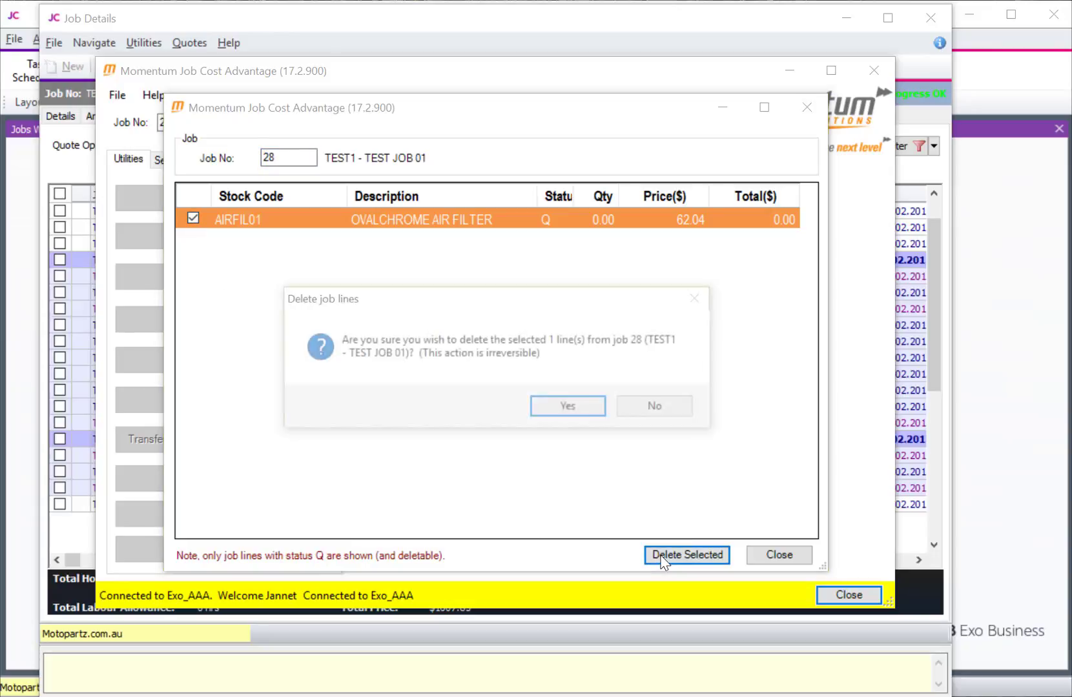
{"action": "left_click", "coordinate": [563, 409]}
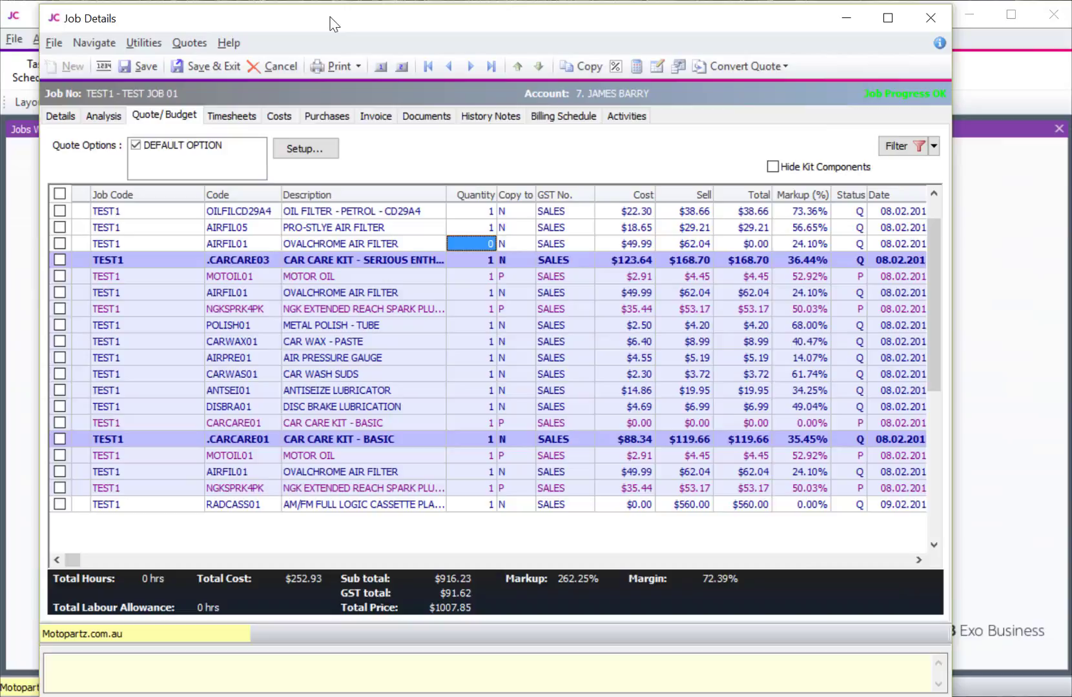
{"action": "left_click", "coordinate": [220, 72]}
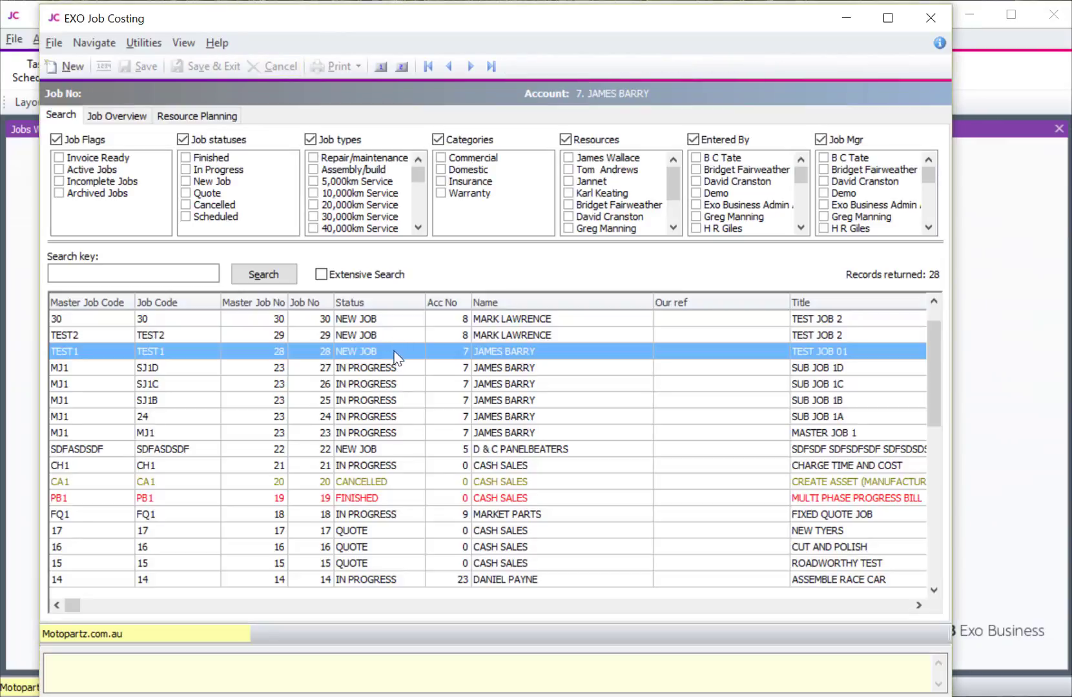
Step: Reopen TEST1's quote lines and check the duplicated line numbers starting at line 100
{"action": "double_click", "coordinate": [392, 223]}
{"action": "left_click", "coordinate": [164, 115]}
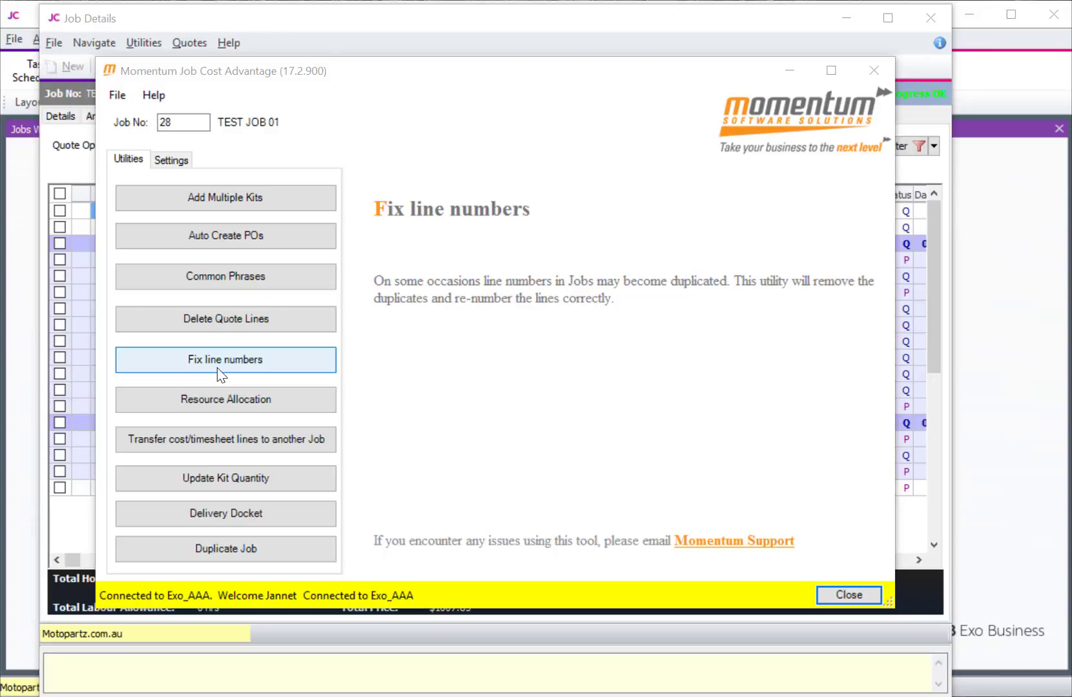
{"action": "left_click", "coordinate": [185, 26]}
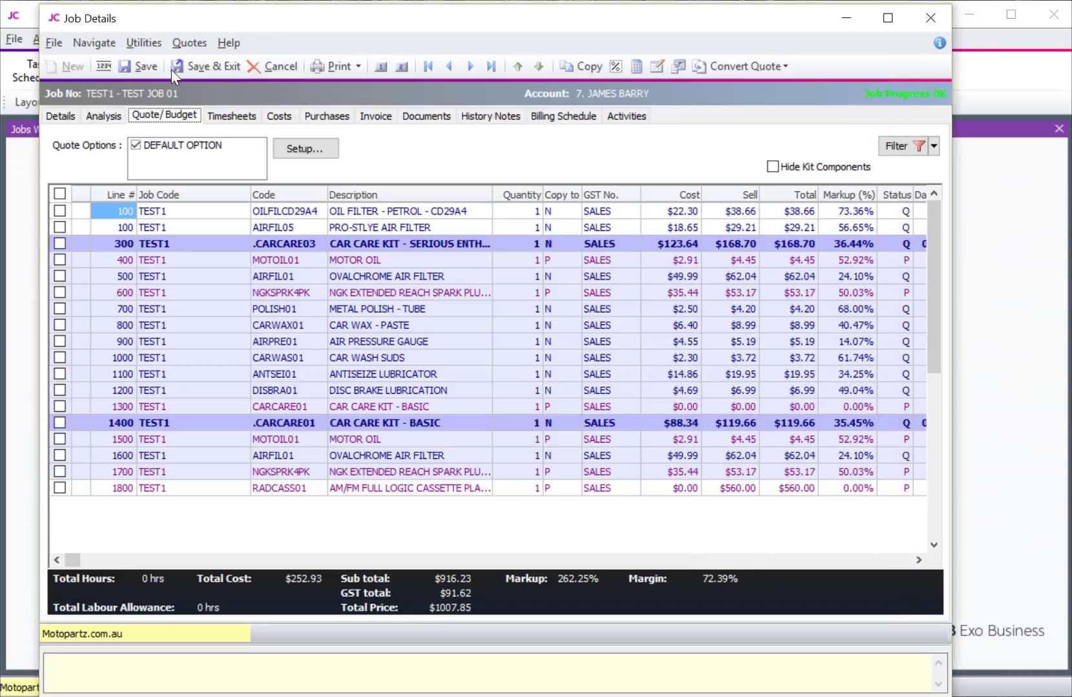
{"action": "left_click", "coordinate": [117, 228]}
{"action": "left_click", "coordinate": [113, 212]}
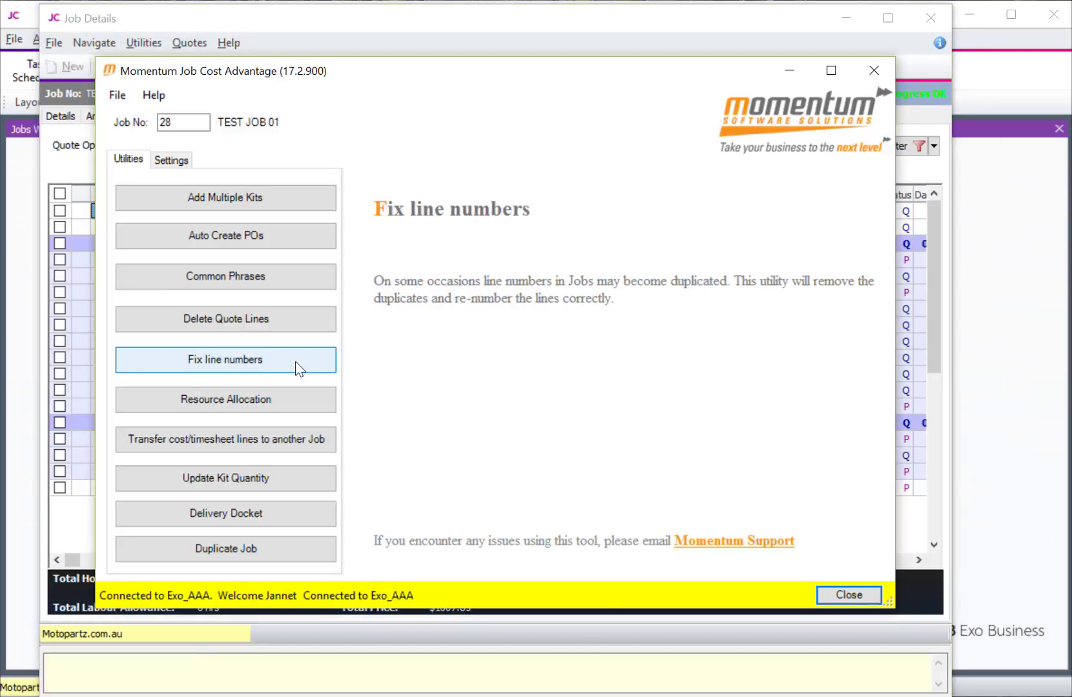
Step: Run Fix line numbers, save and close TEST1, then reopen its quote lines
{"action": "left_click", "coordinate": [297, 368]}
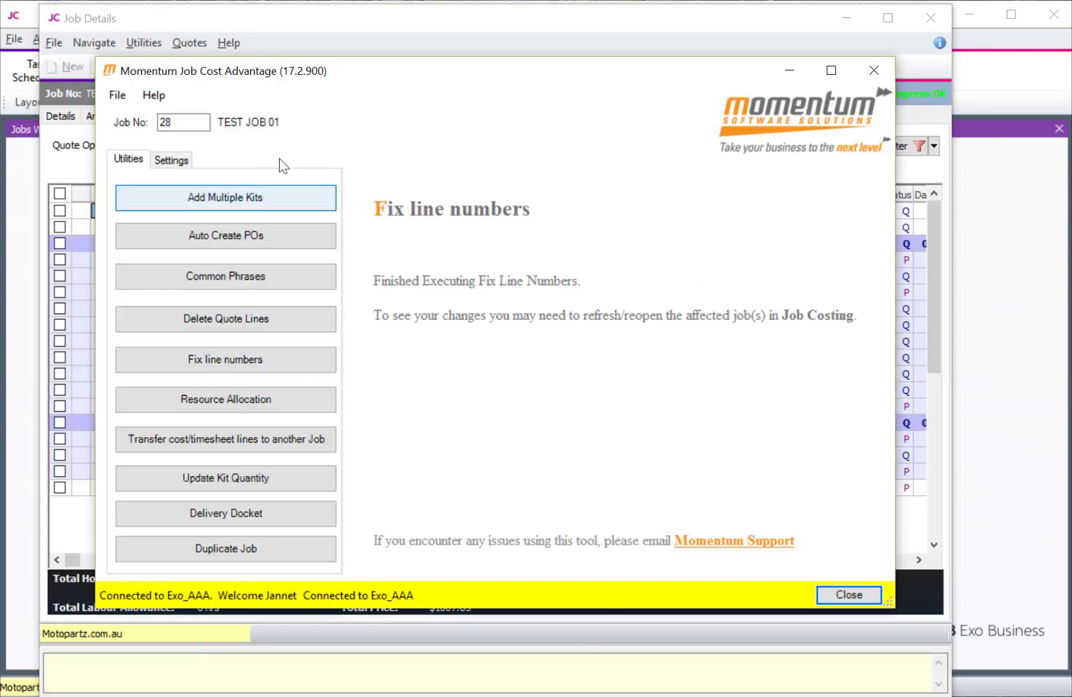
{"action": "key", "text": "Escape"}
{"action": "left_click", "coordinate": [198, 66]}
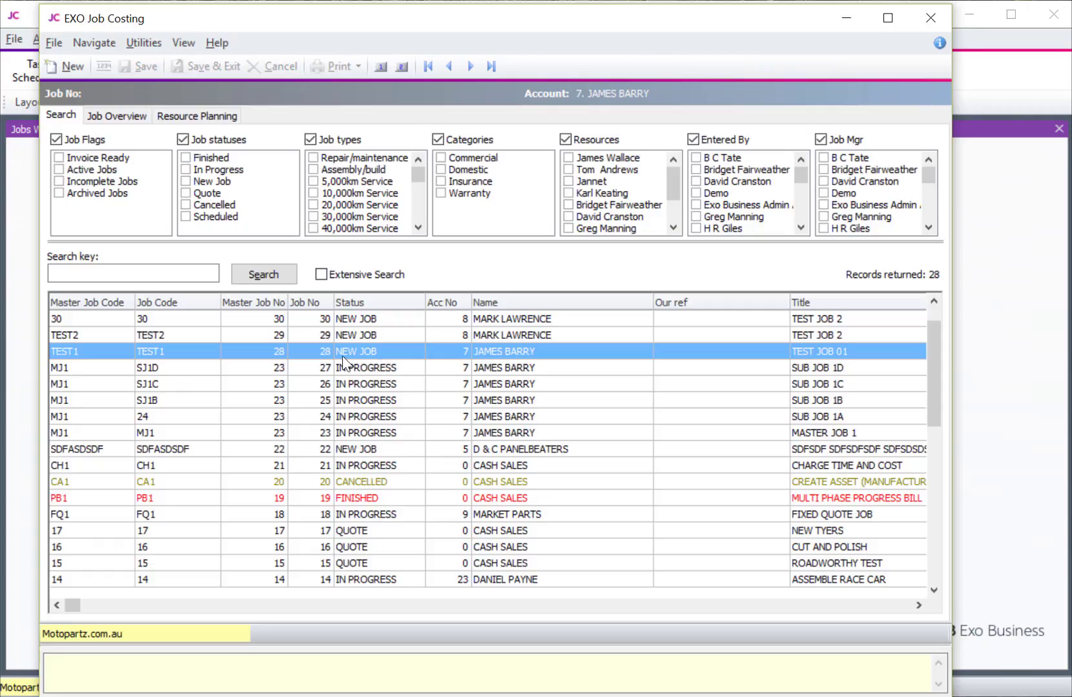
{"action": "double_click", "coordinate": [343, 355]}
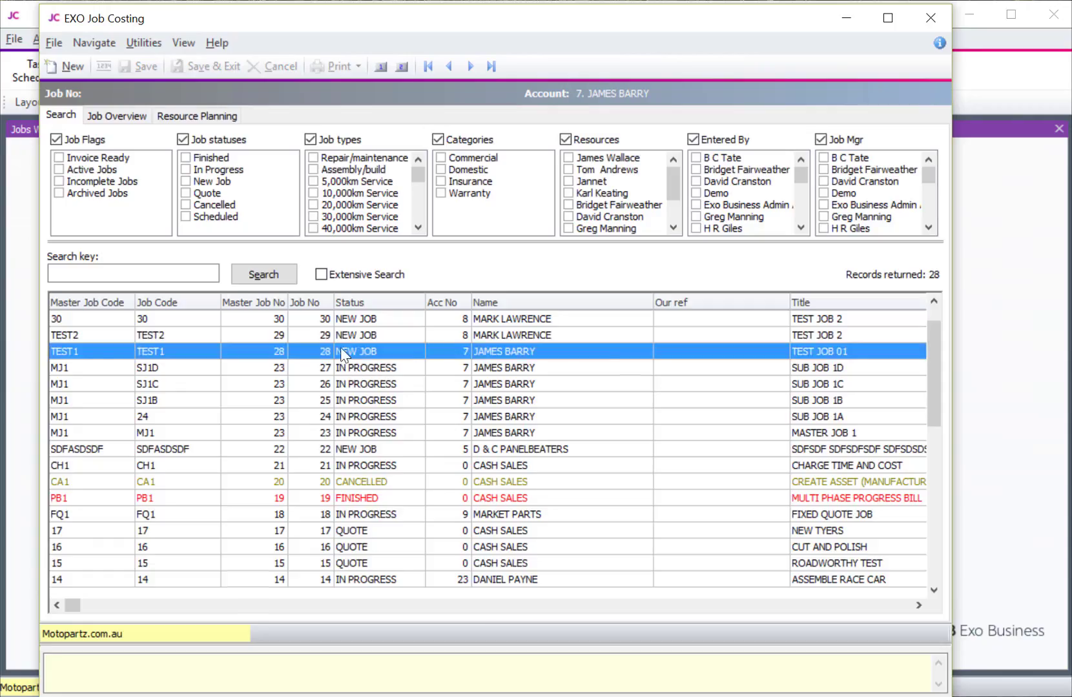
{"action": "left_click", "coordinate": [163, 115]}
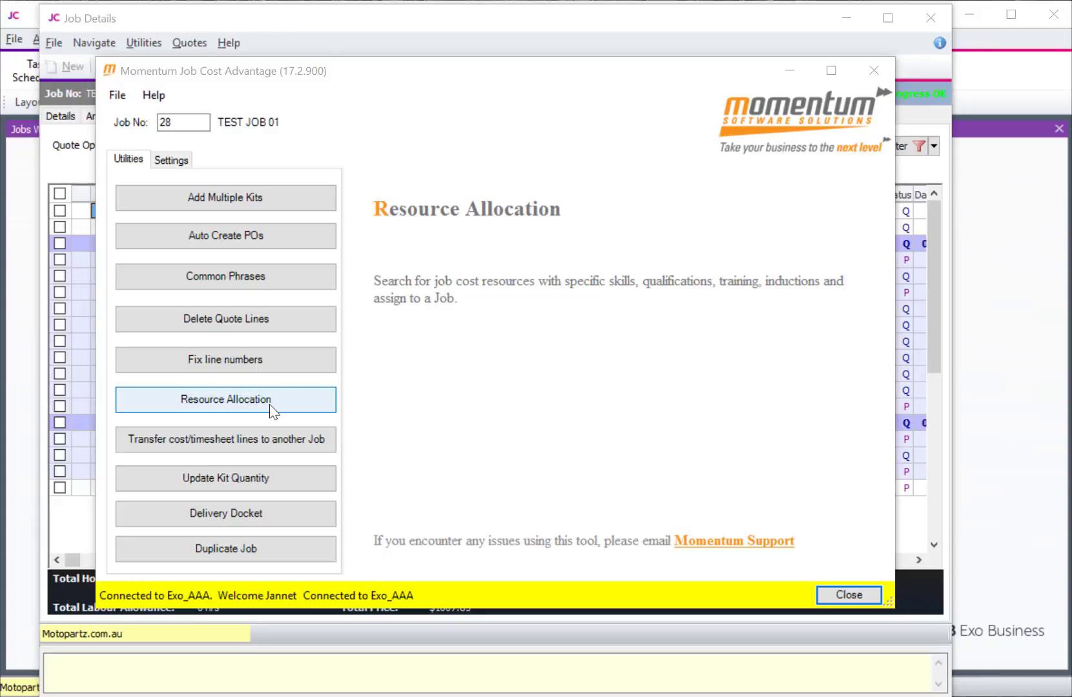
Step: Search resources for job TEST1 filtered by the private-car driver's licence skill
{"action": "left_click", "coordinate": [270, 404]}
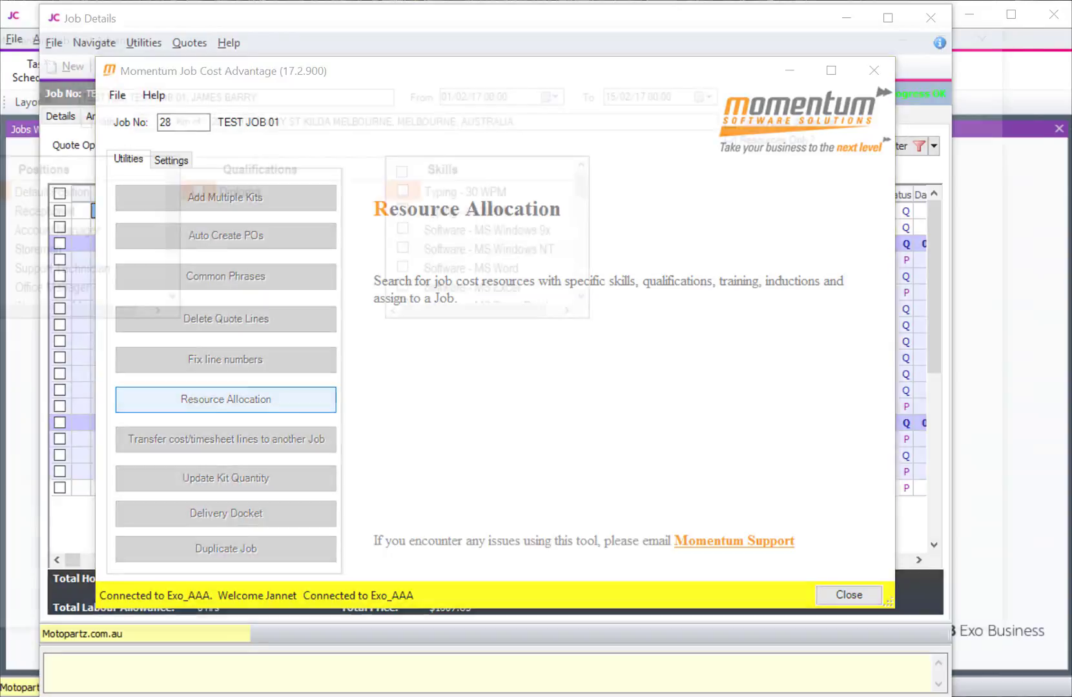
{"action": "left_click_drag", "start_coordinate": [291, 42], "coordinate": [338, 33]}
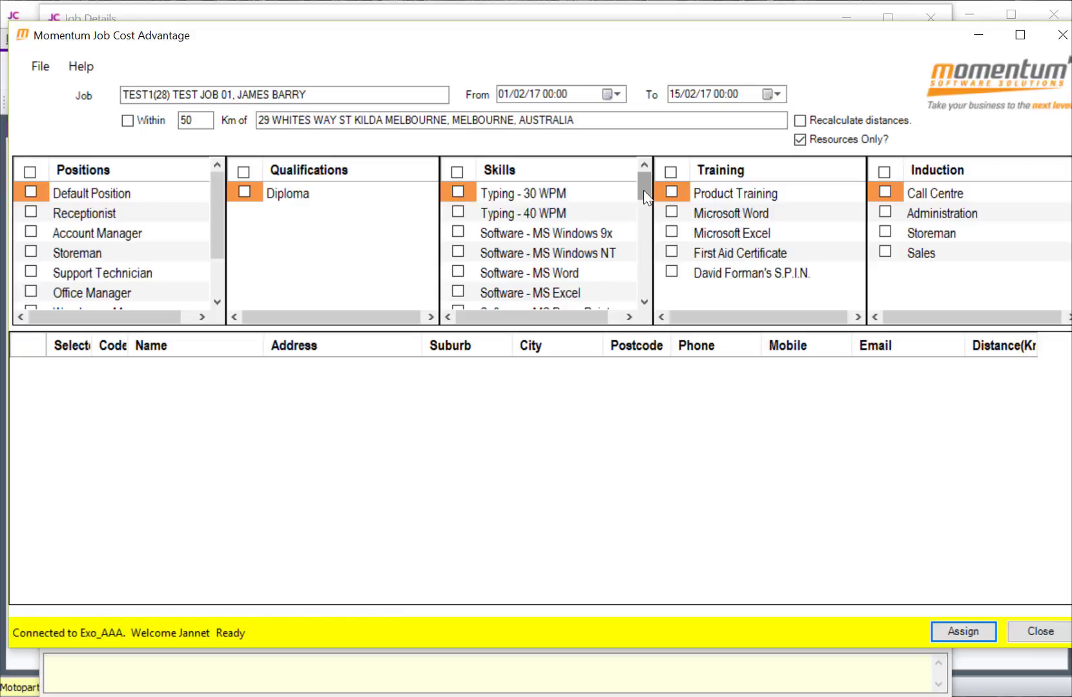
{"action": "left_click_drag", "start_coordinate": [643, 189], "coordinate": [644, 247]}
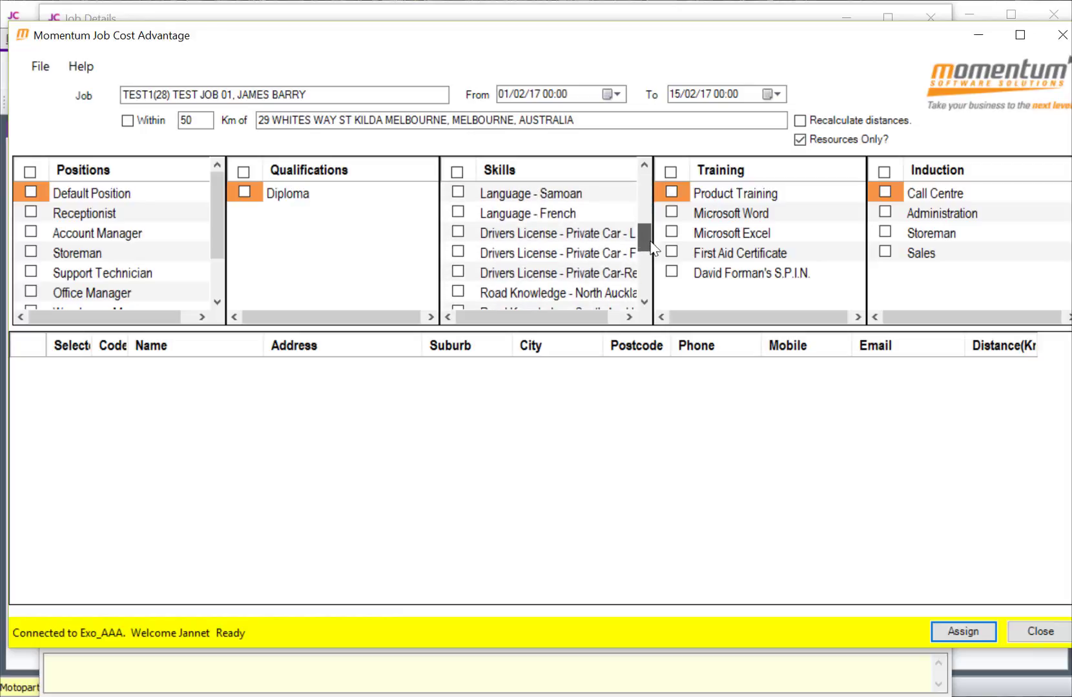
{"action": "left_click", "coordinate": [458, 252]}
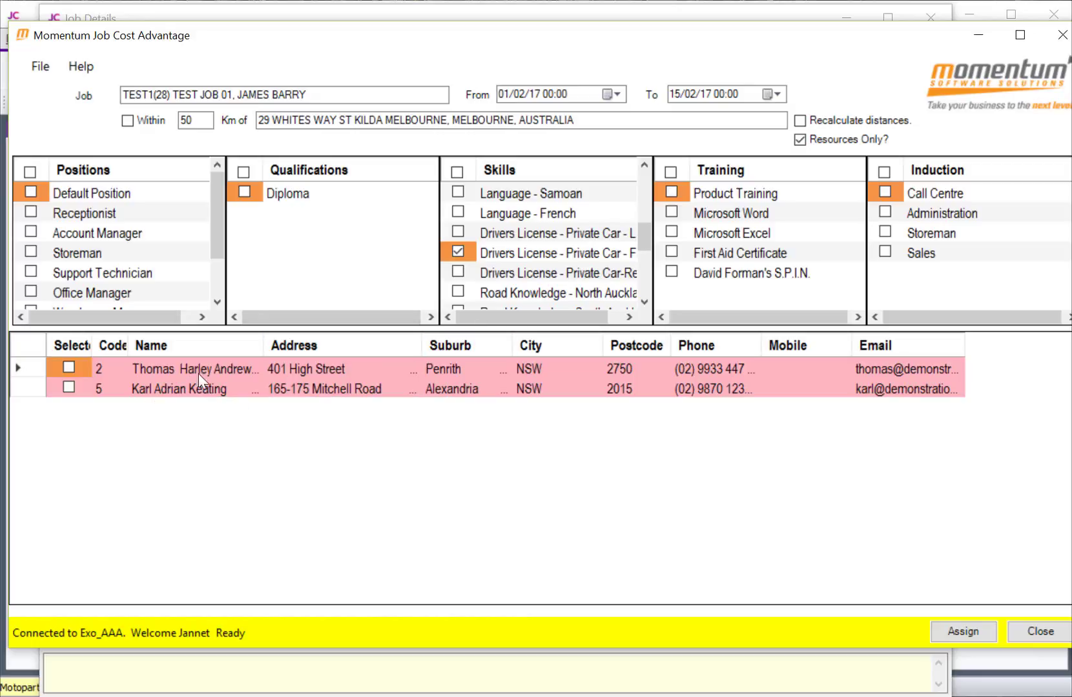
Step: Assign both matching staff members to TEST1 and close Resource Allocation and Momentum
{"action": "left_click", "coordinate": [69, 369]}
{"action": "left_click", "coordinate": [69, 387]}
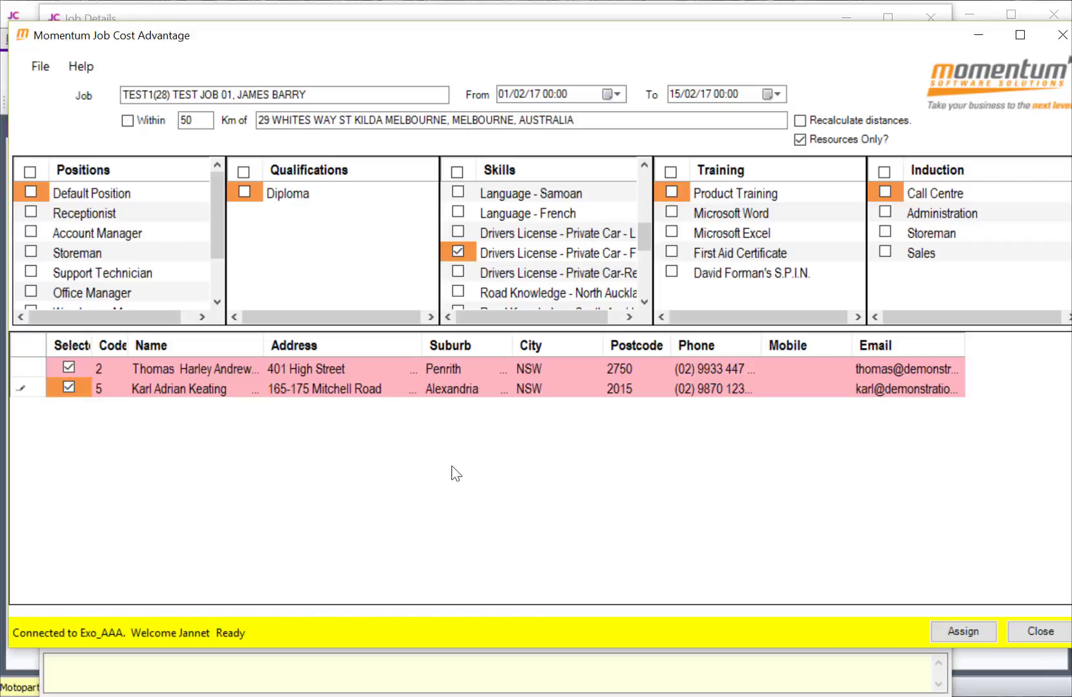
{"action": "left_click", "coordinate": [962, 631]}
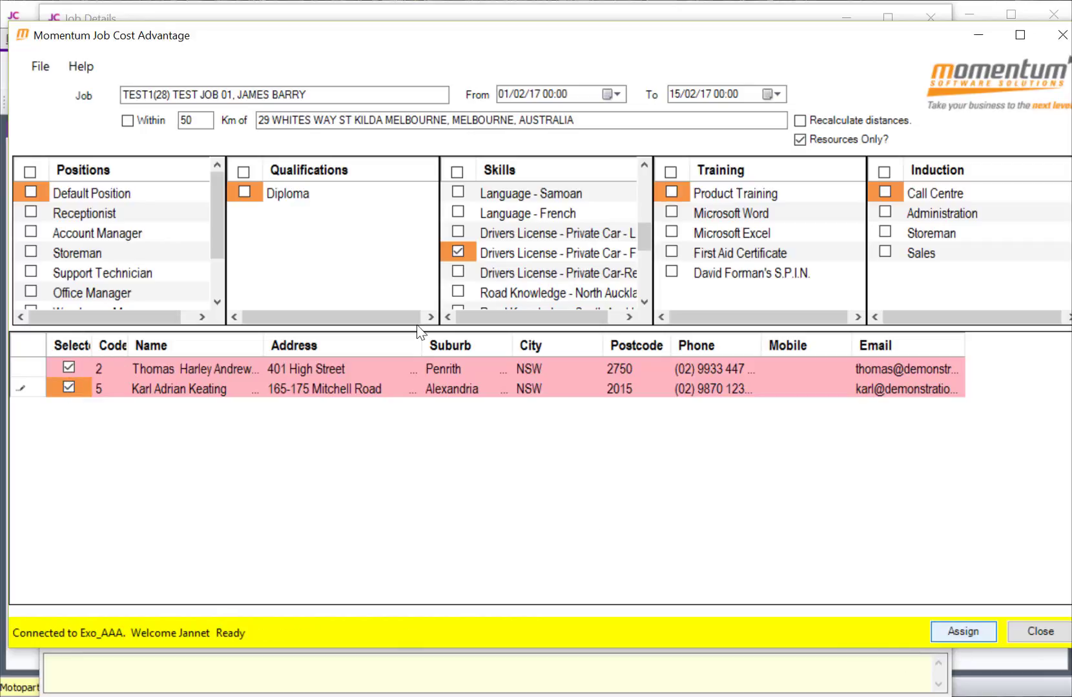
{"action": "left_click", "coordinate": [1023, 631]}
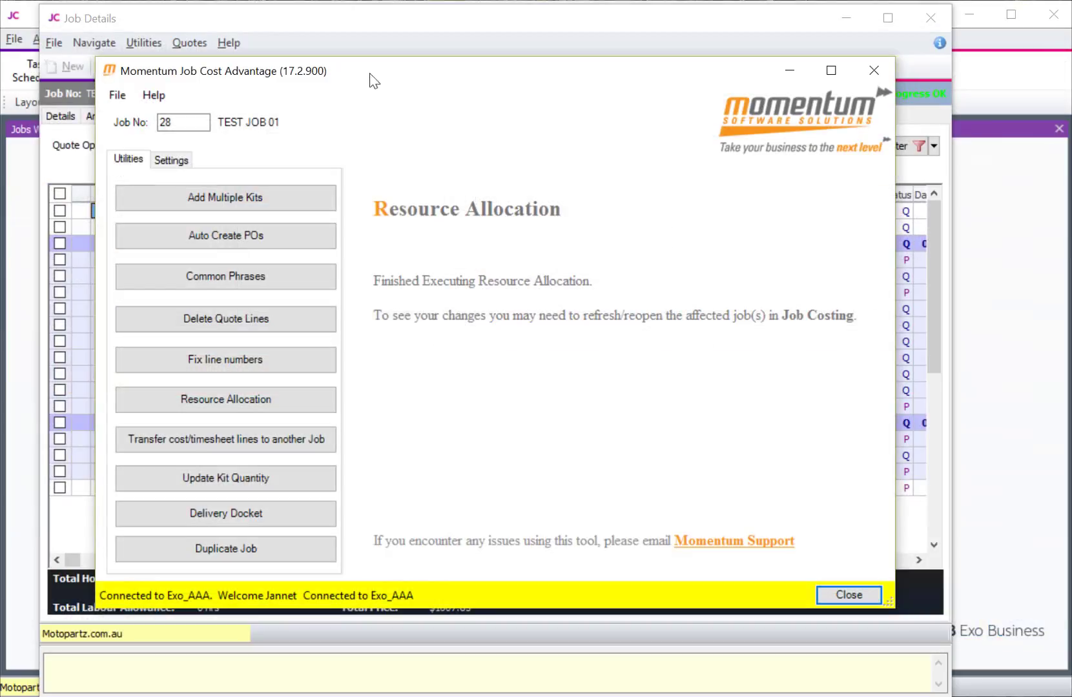
{"action": "key", "text": "Return"}
Step: Review TEST1's resource allocations from its Details tab
{"action": "left_click", "coordinate": [69, 117]}
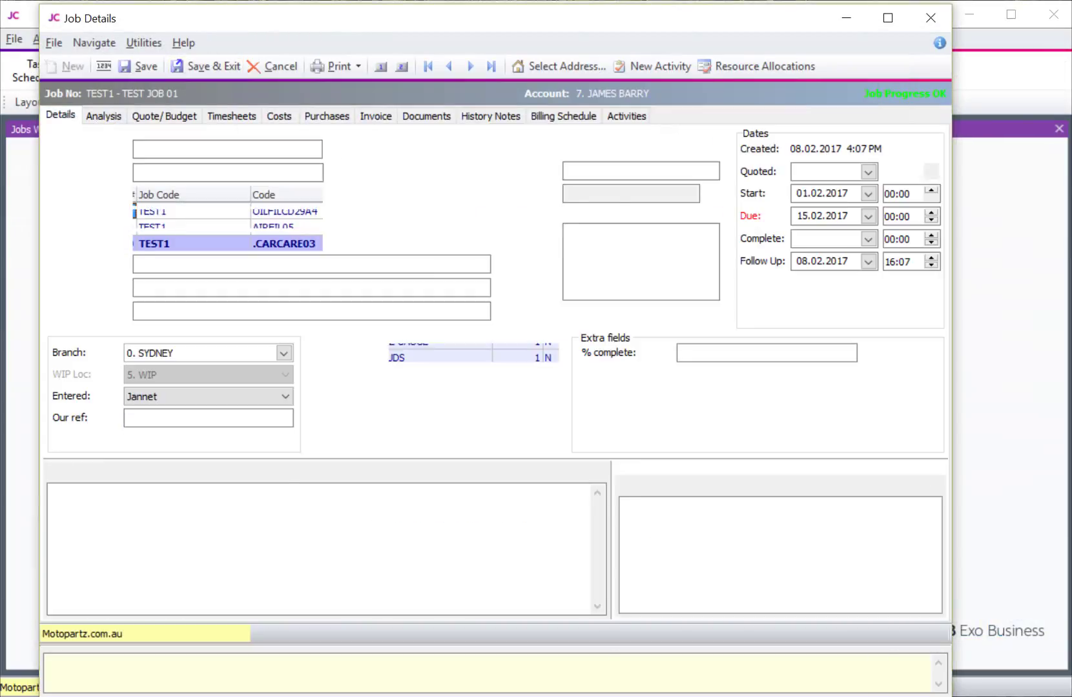
{"action": "left_click", "coordinate": [741, 65]}
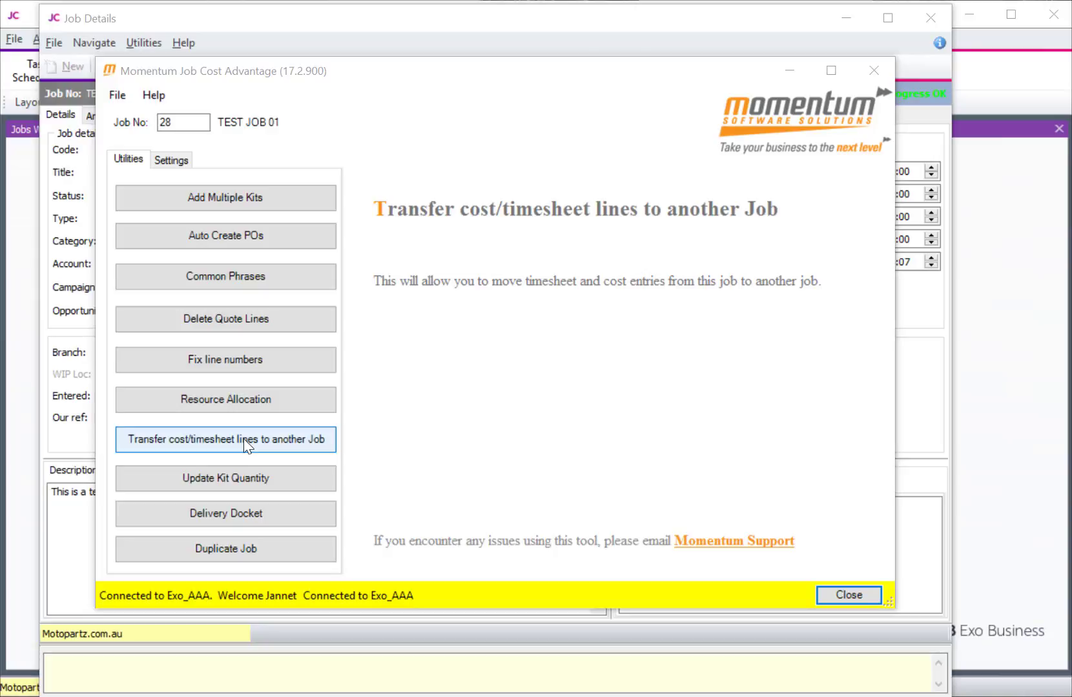
Step: Choose job 29, TEST JOB 2, as the line-transfer destination by searching 'test'
{"action": "left_click", "coordinate": [244, 439]}
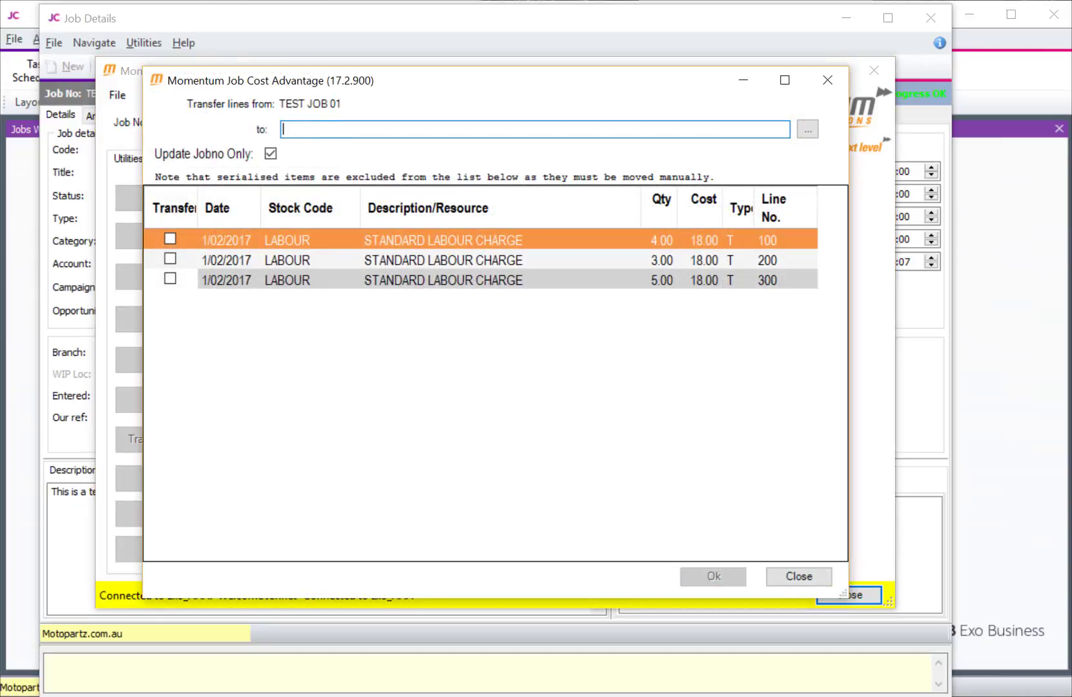
{"action": "type", "text": "test"}
{"action": "key", "text": "Return"}
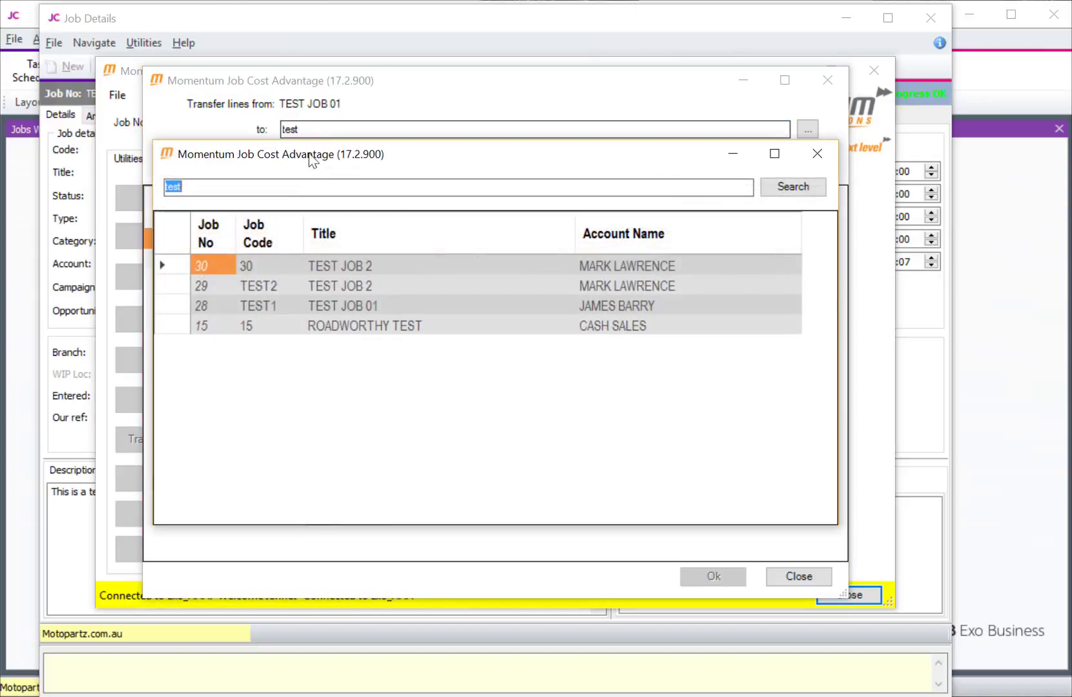
{"action": "left_click", "coordinate": [267, 291]}
{"action": "double_click", "coordinate": [252, 284]}
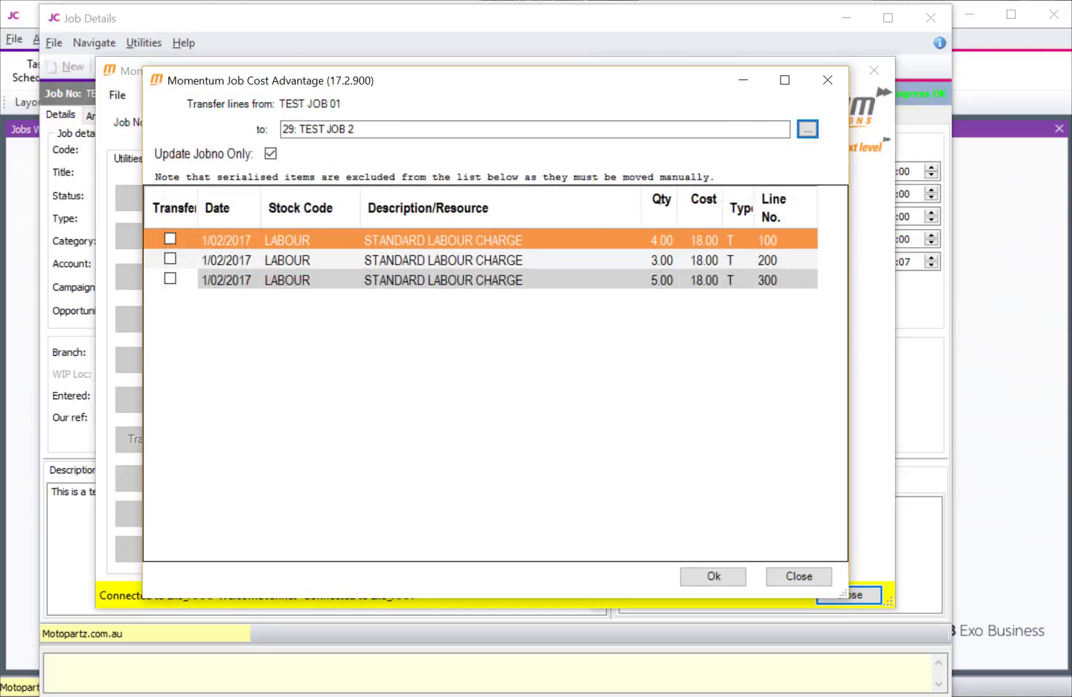
Step: Transfer the 3.00 and 5.00 labour lines to job 29
{"action": "left_click", "coordinate": [171, 260]}
{"action": "left_click", "coordinate": [171, 279]}
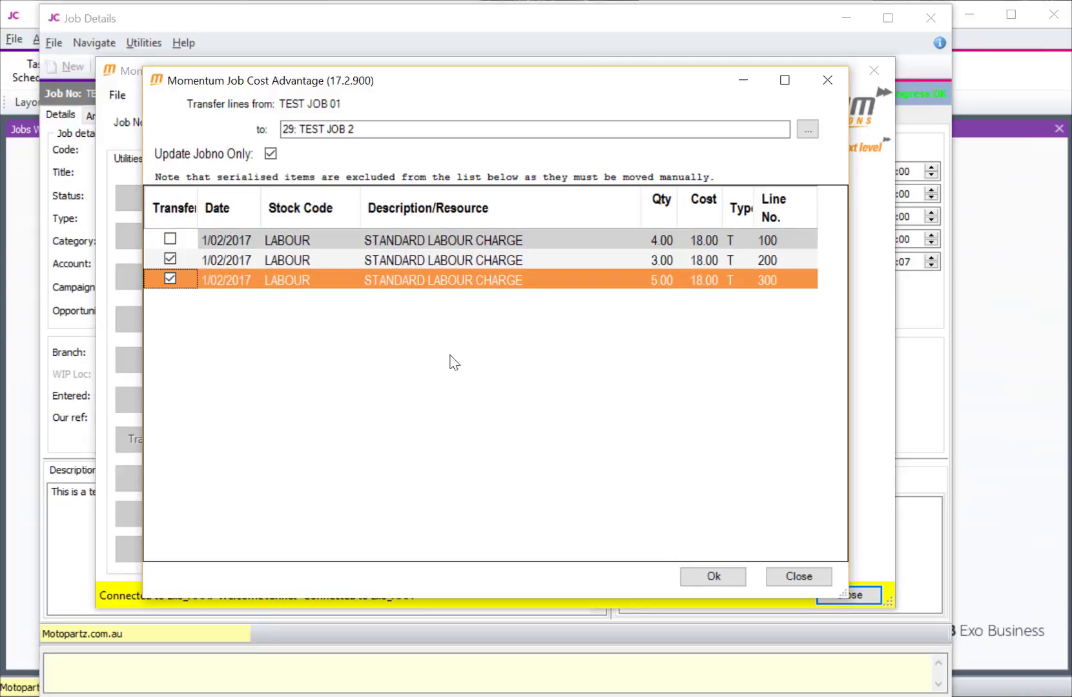
{"action": "left_click", "coordinate": [703, 578]}
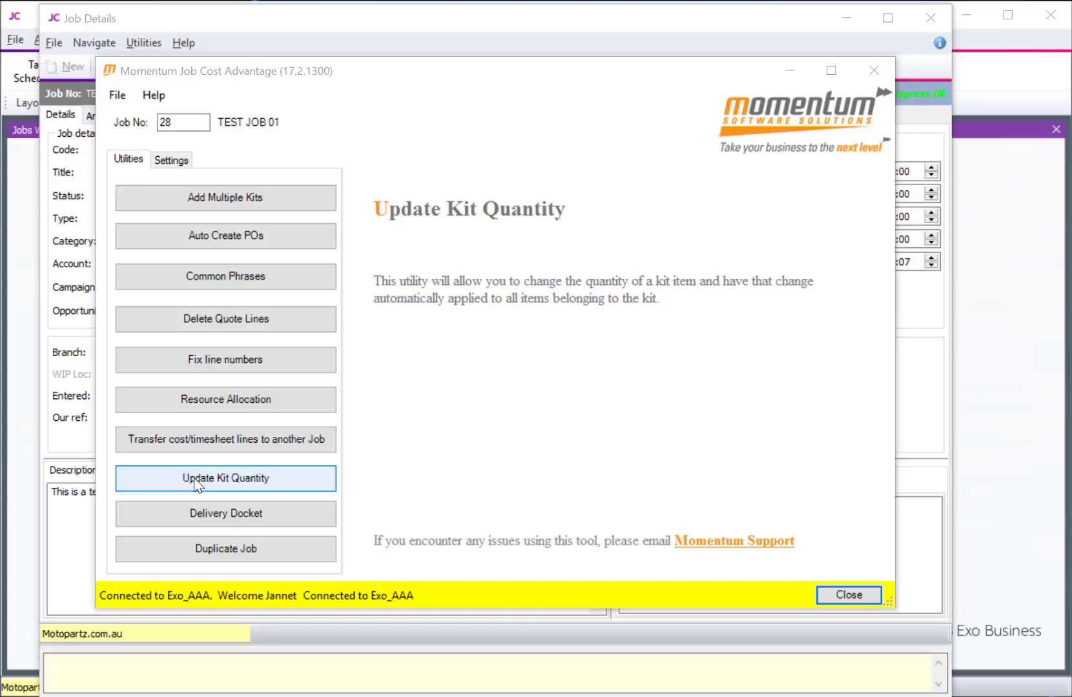
Step: Set the CARCARE01 kit's new quantity to 2 with Update Kit Quantity
{"action": "left_click", "coordinate": [197, 481]}
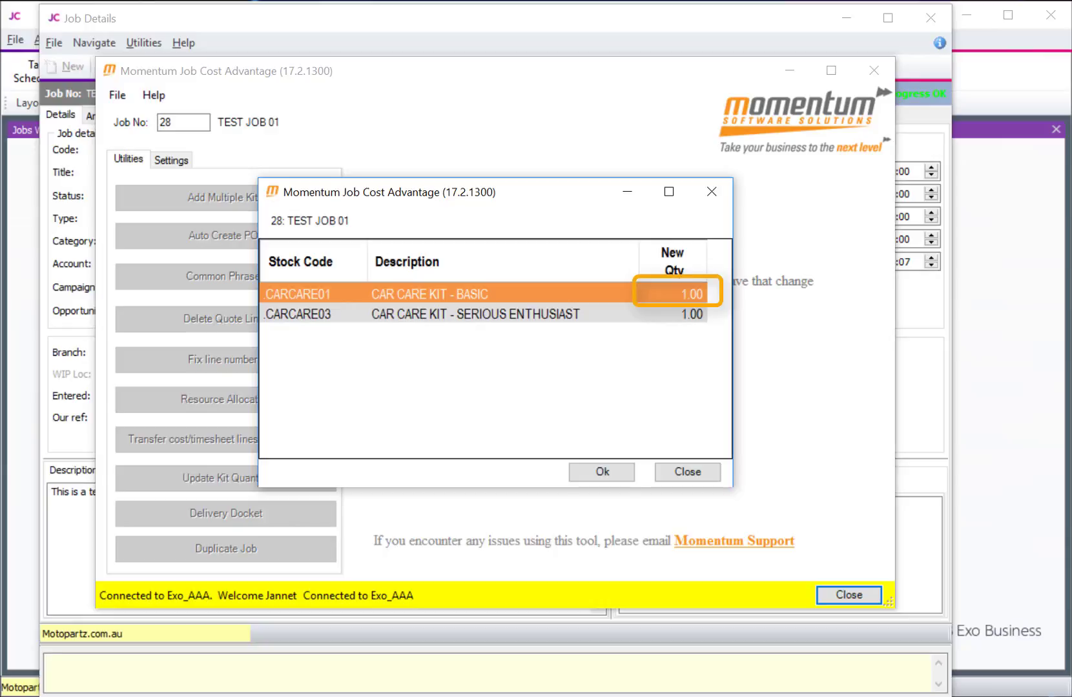
{"action": "left_click", "coordinate": [692, 292]}
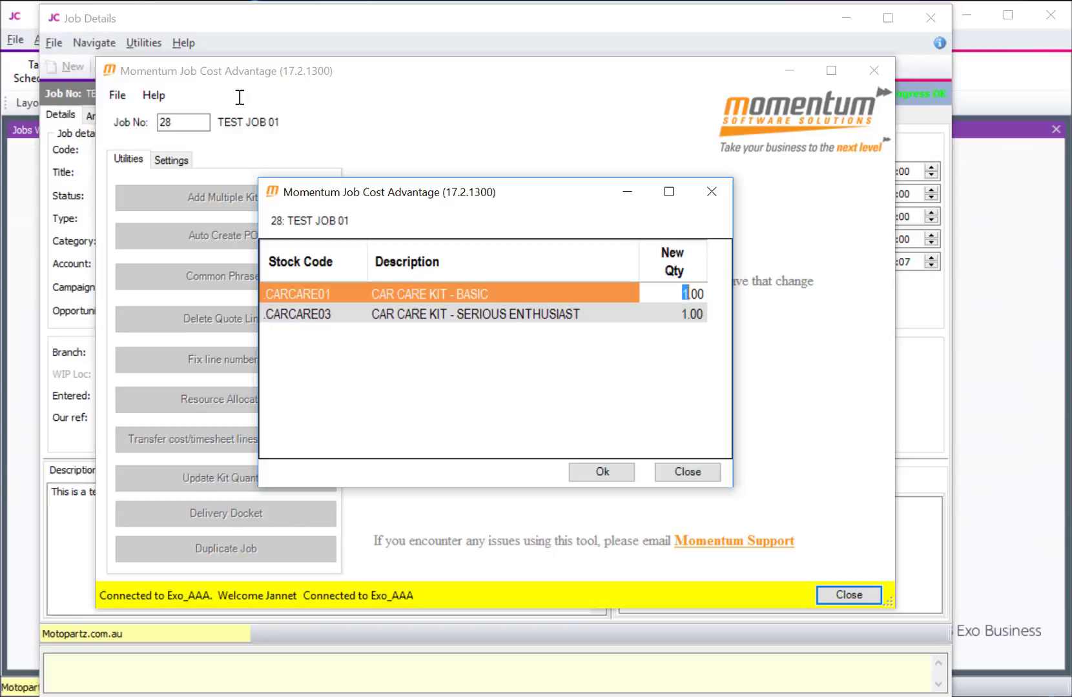
{"action": "type", "text": "2"}
{"action": "left_click", "coordinate": [625, 472]}
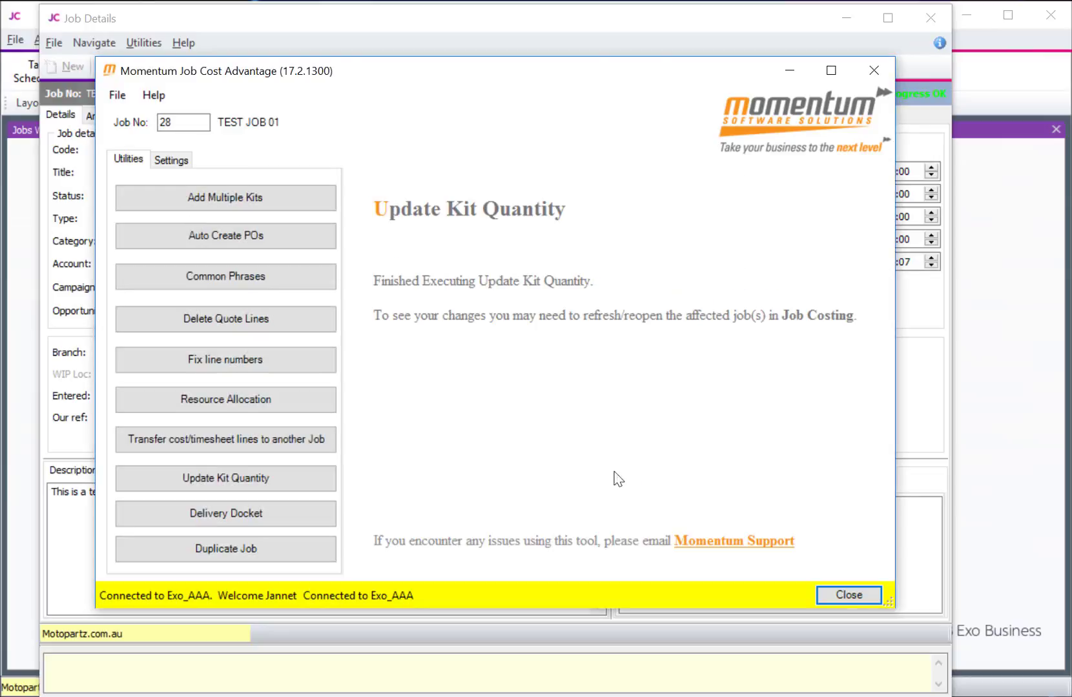
Step: Save and reopen TEST1, then check the CARCARE01 kit line in the Quote/Budget lines
{"action": "left_click", "coordinate": [177, 41]}
{"action": "left_click", "coordinate": [195, 67]}
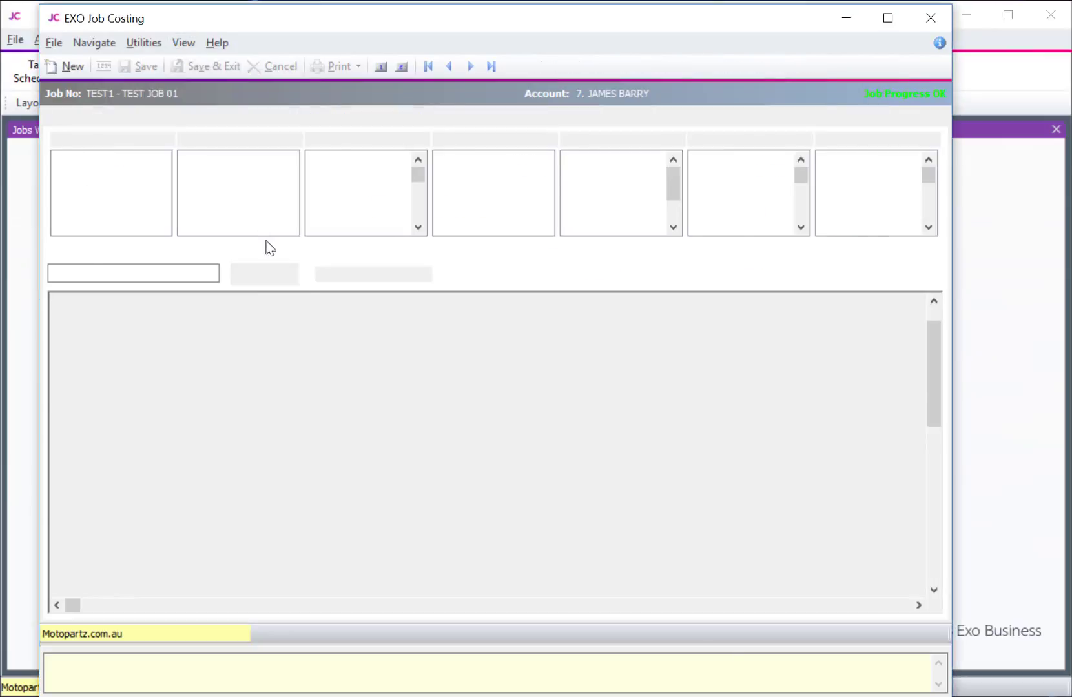
{"action": "double_click", "coordinate": [285, 350]}
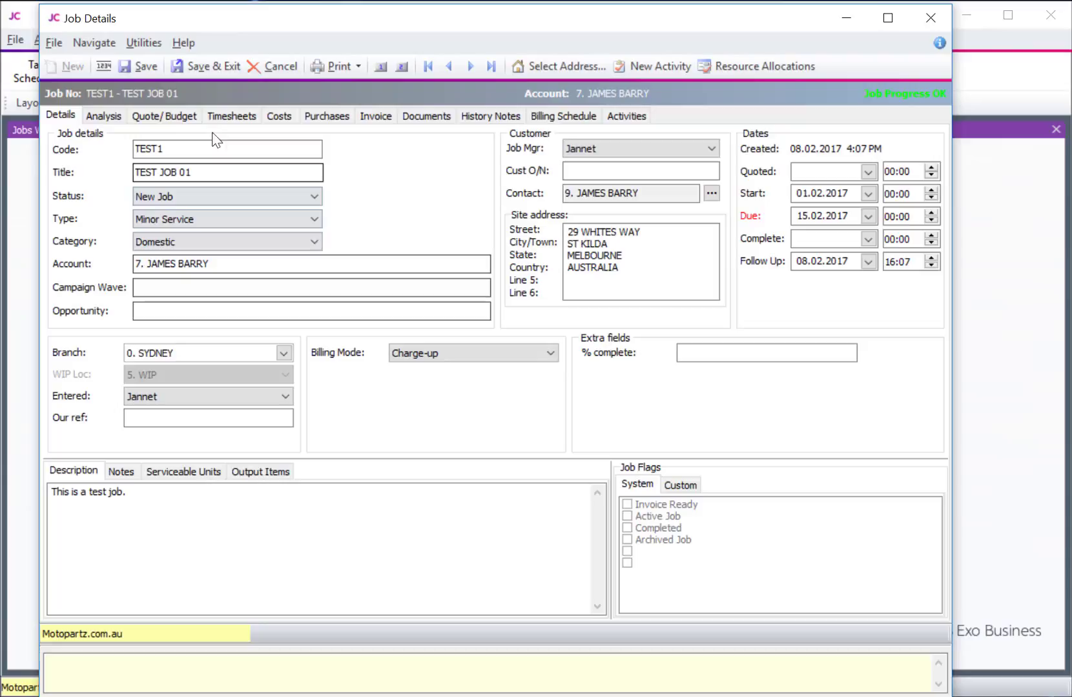
{"action": "left_click", "coordinate": [165, 115]}
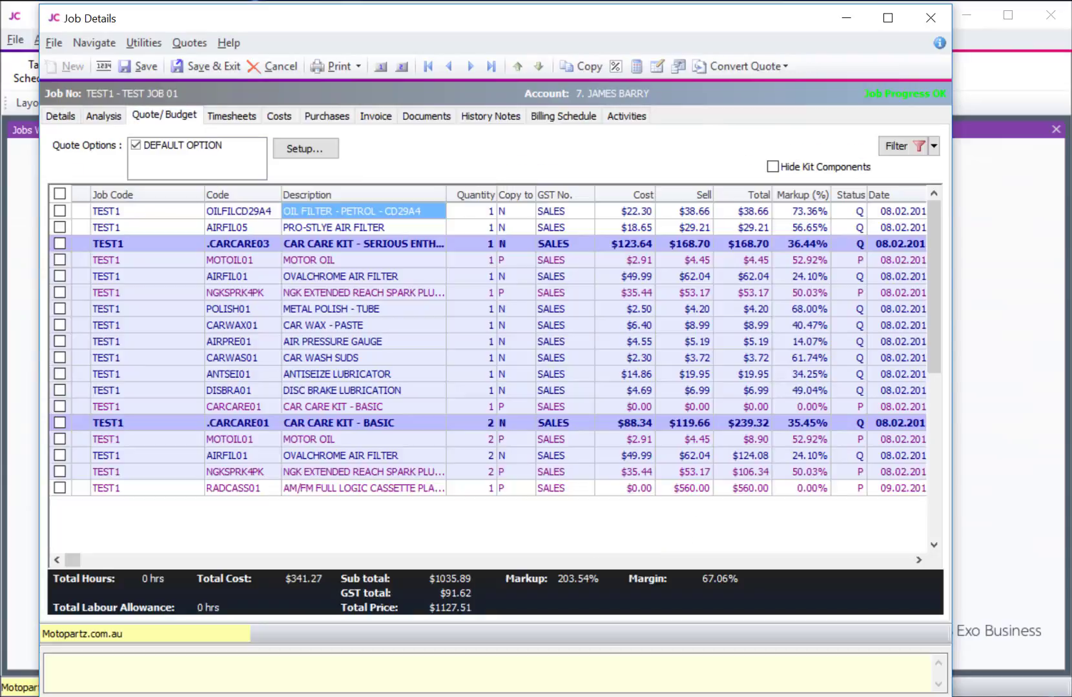
{"action": "left_click", "coordinate": [479, 422]}
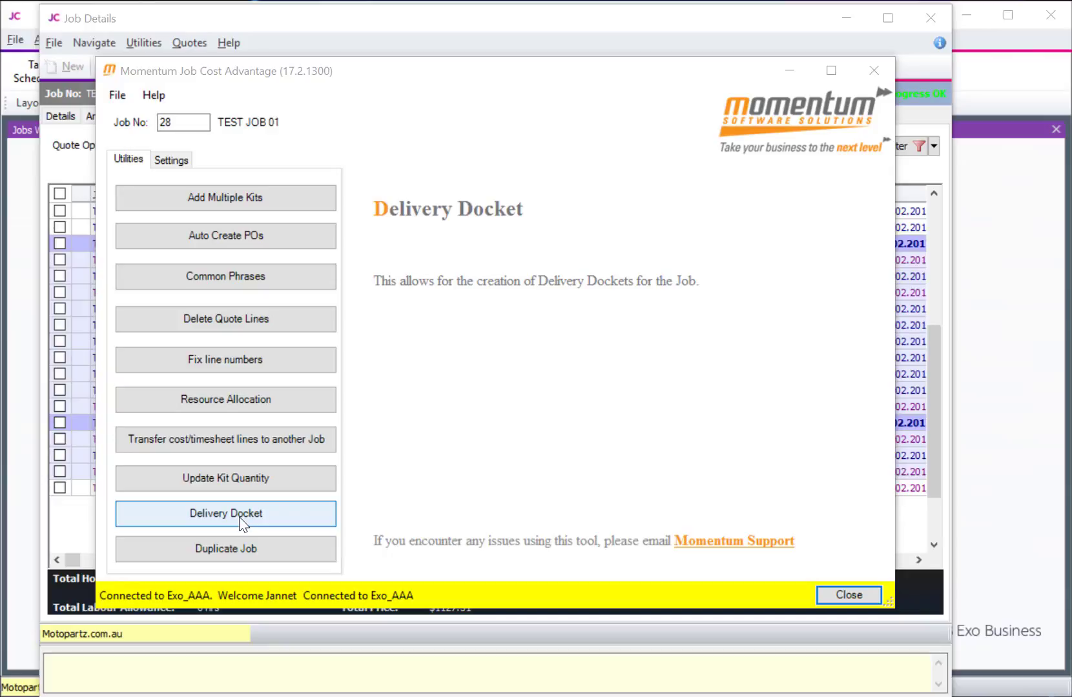
Step: Start a new delivery docket with a line of quantity 1
{"action": "left_click", "coordinate": [240, 523]}
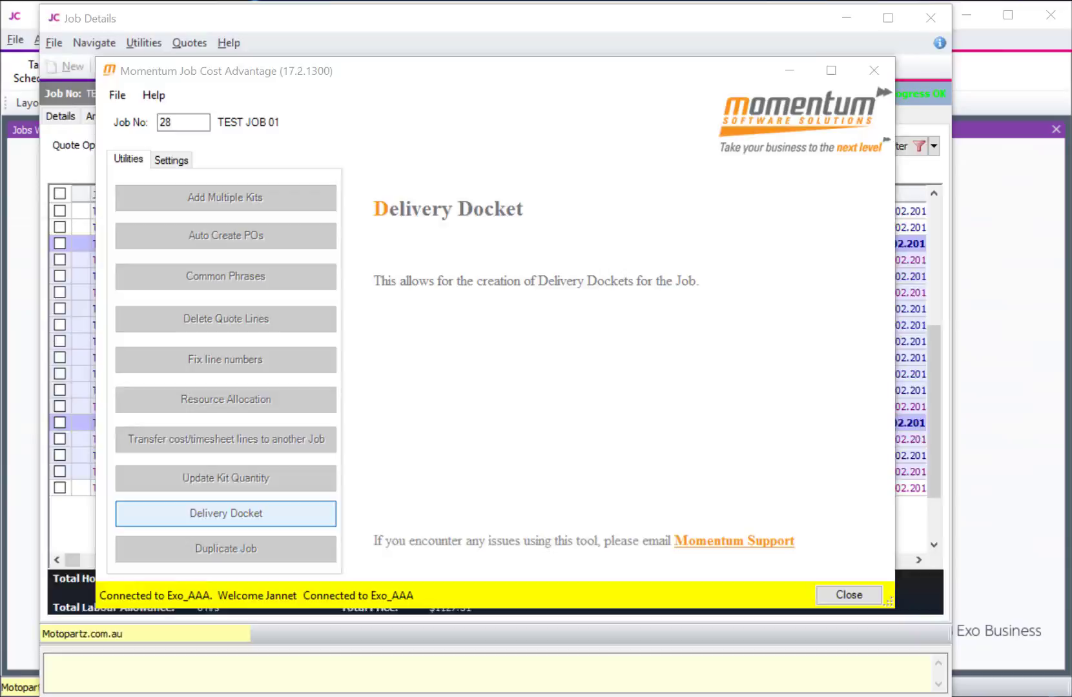
{"action": "left_click", "coordinate": [326, 118]}
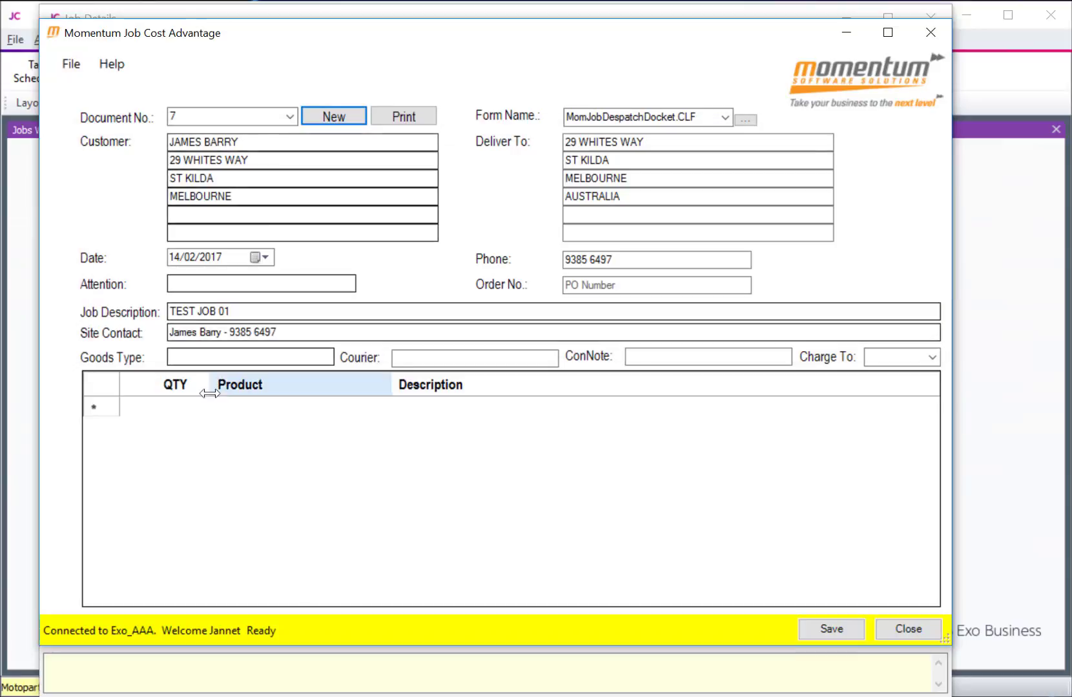
{"action": "left_click", "coordinate": [175, 412]}
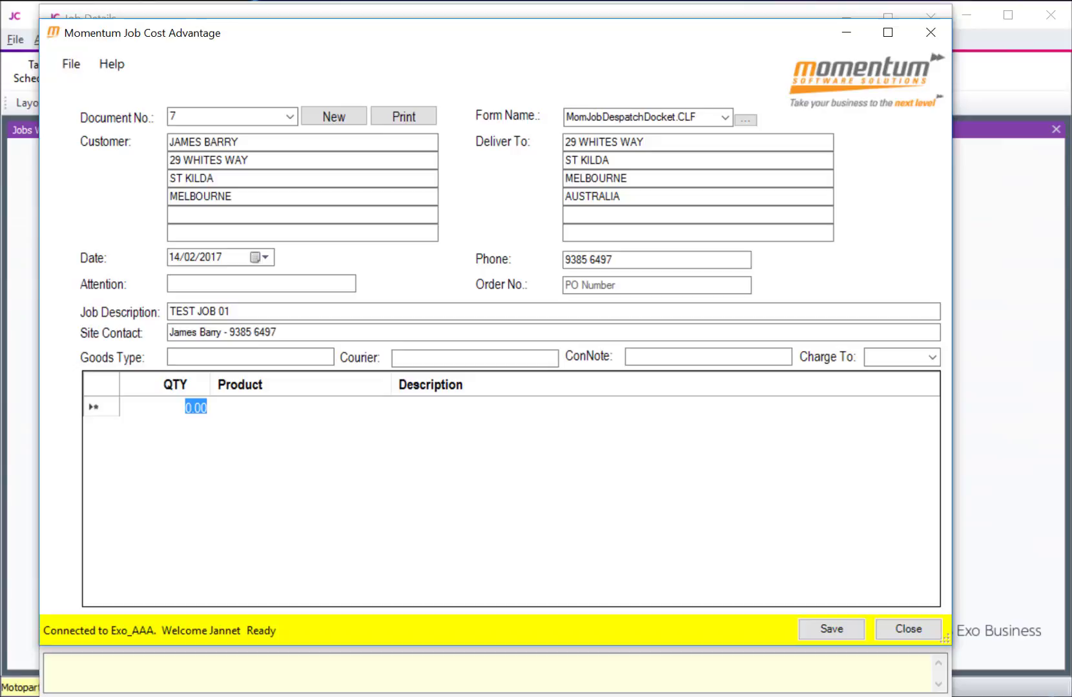
{"action": "type", "text": "1"}
{"action": "left_click", "coordinate": [257, 413]}
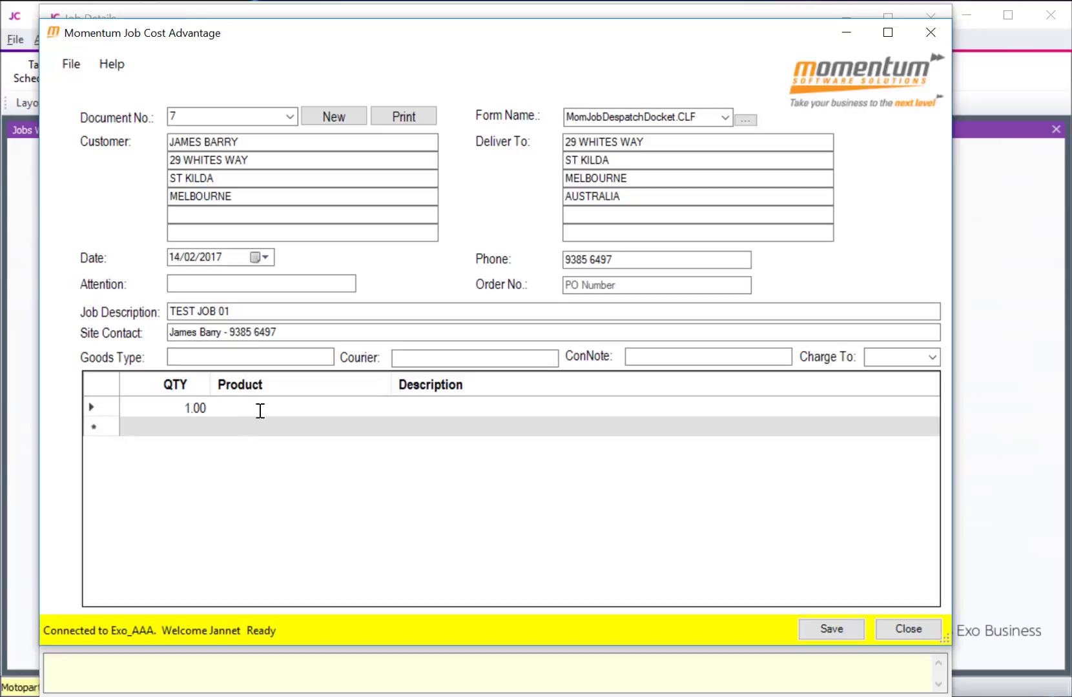
Step: Enter product AIRFIL01 described as AIR FILTER and save docket 7
{"action": "type", "text": "AIRFIL01"}
{"action": "key", "text": "Tab"}
{"action": "type", "text": "AIR FILTER"}
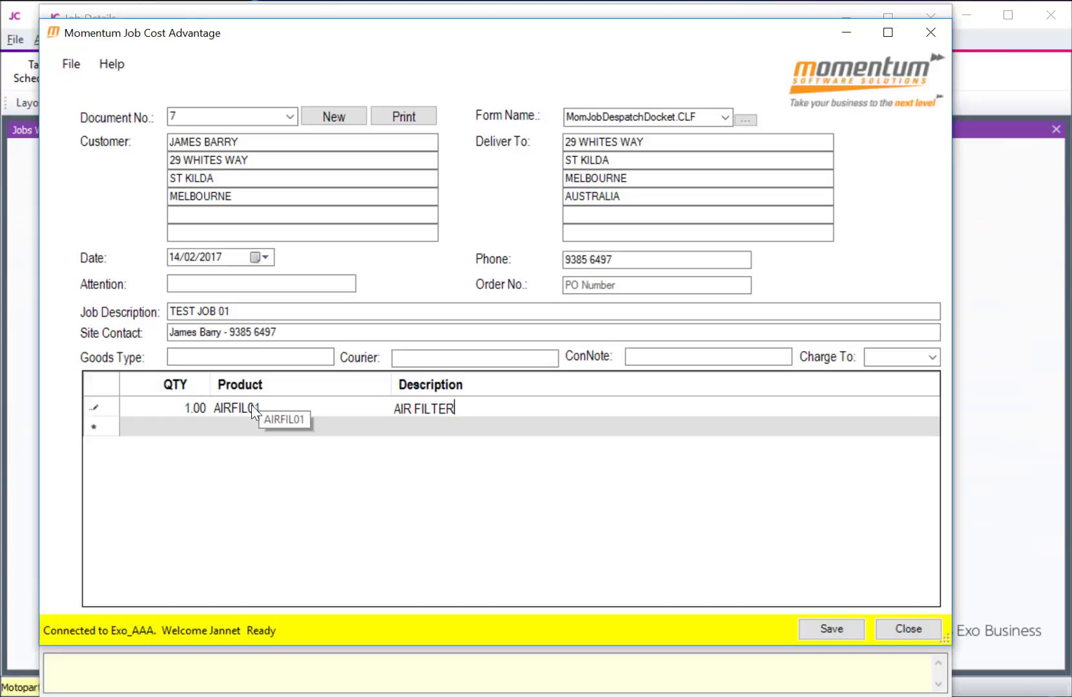
{"action": "left_click", "coordinate": [832, 630]}
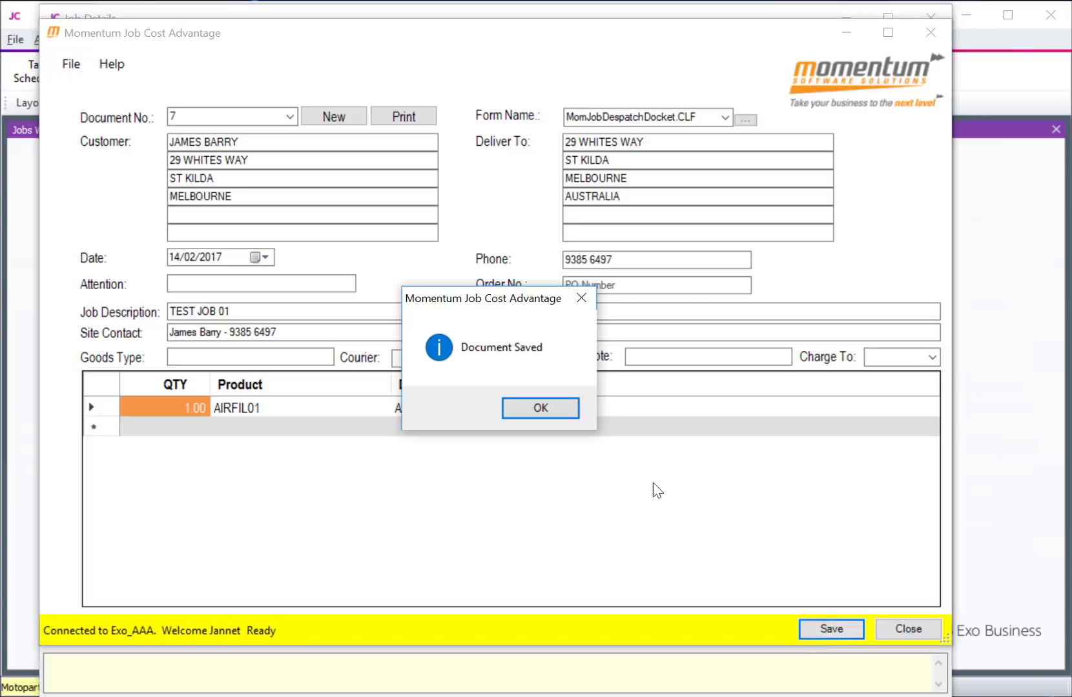
{"action": "left_click", "coordinate": [557, 408]}
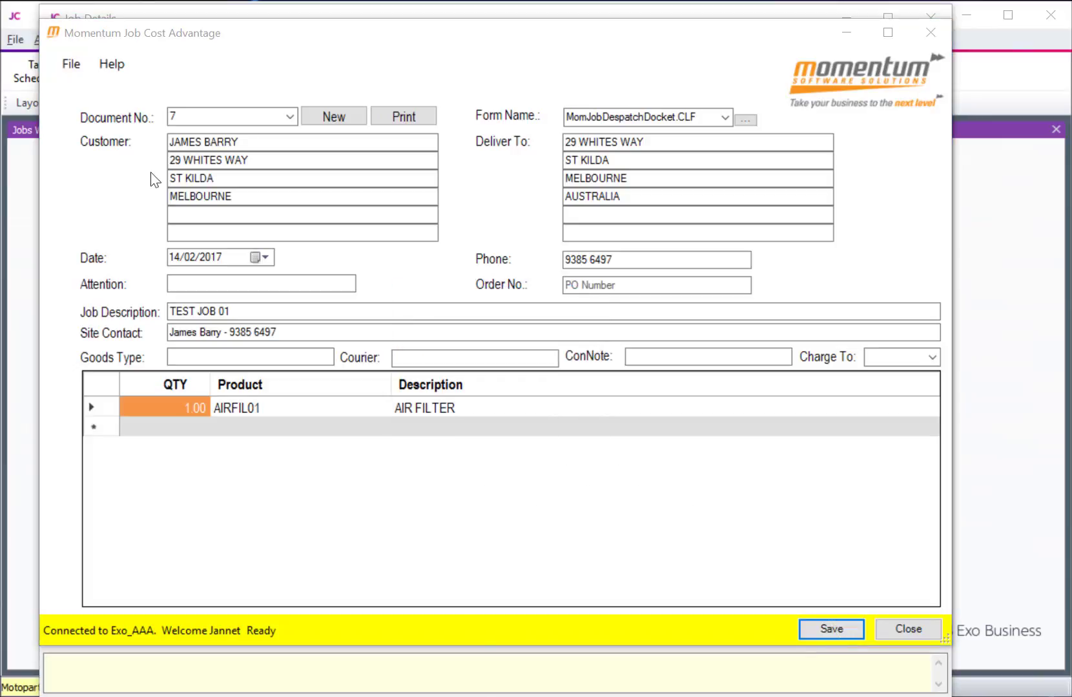
Step: Preview delivery docket 7 as a despatch docket at 100% zoom
{"action": "left_click", "coordinate": [290, 114]}
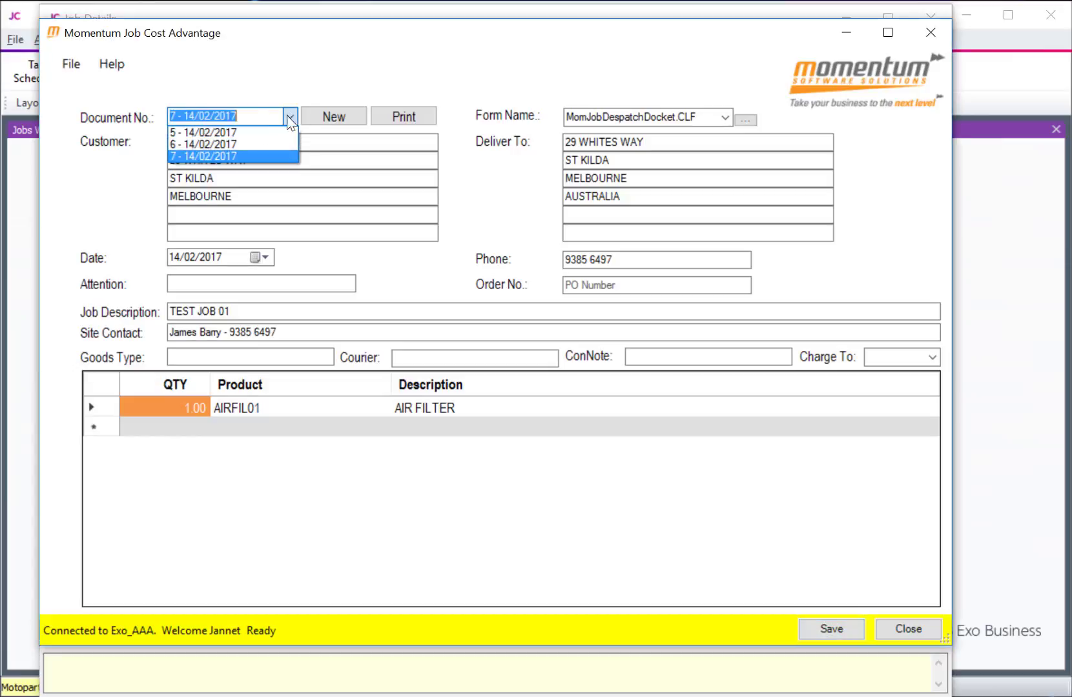
{"action": "left_click", "coordinate": [224, 156]}
{"action": "left_click", "coordinate": [405, 121]}
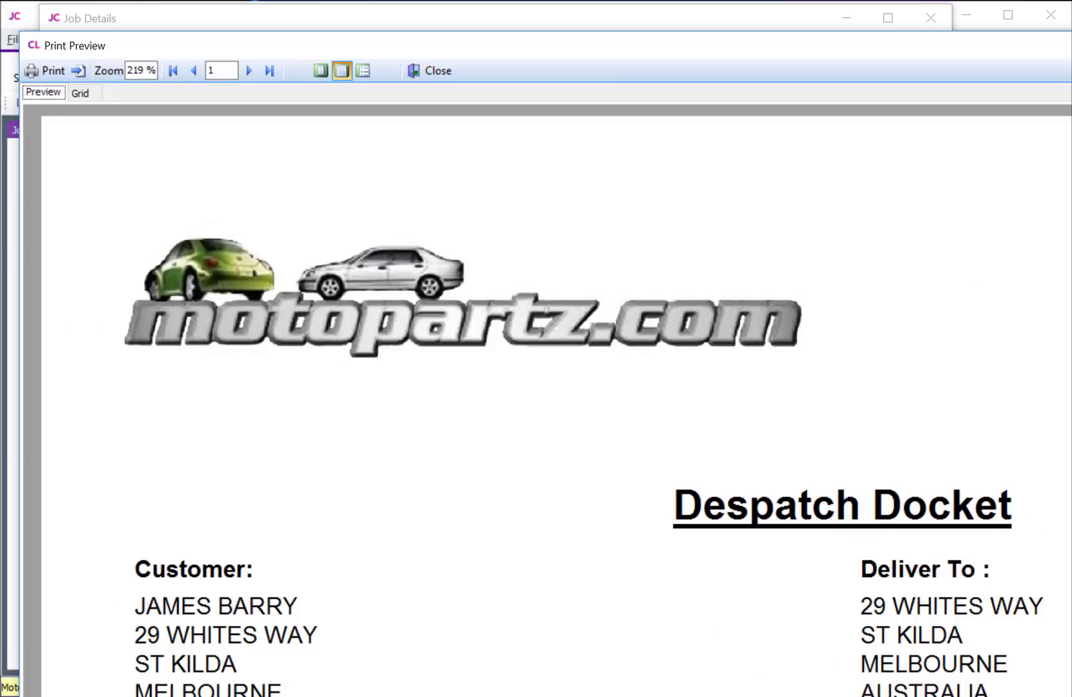
{"action": "double_click", "coordinate": [136, 70]}
{"action": "type", "text": "100"}
{"action": "key", "text": "Return"}
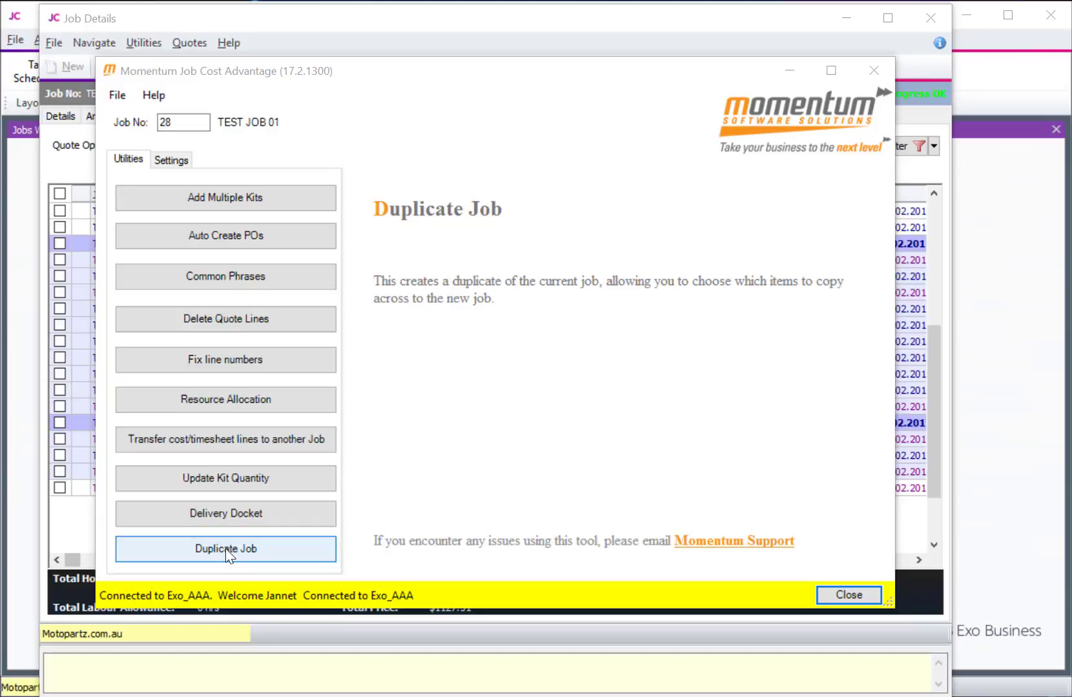
Step: Duplicate job 28 with default options into job 31 and view its Quote/Budget lines
{"action": "left_click", "coordinate": [226, 550]}
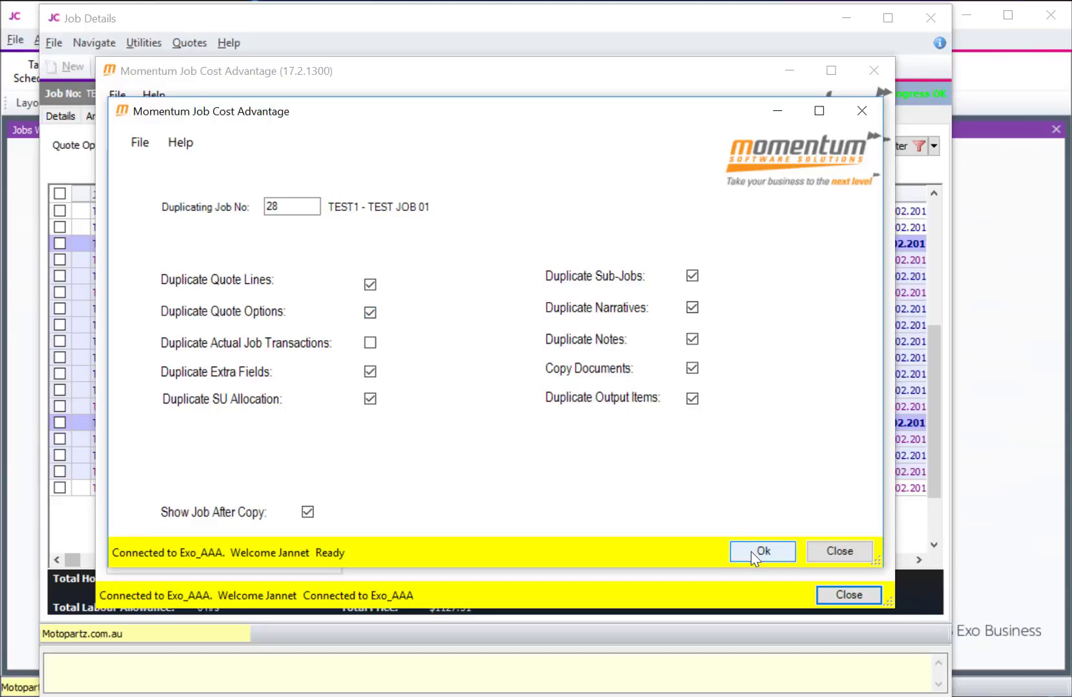
{"action": "key", "text": "Return"}
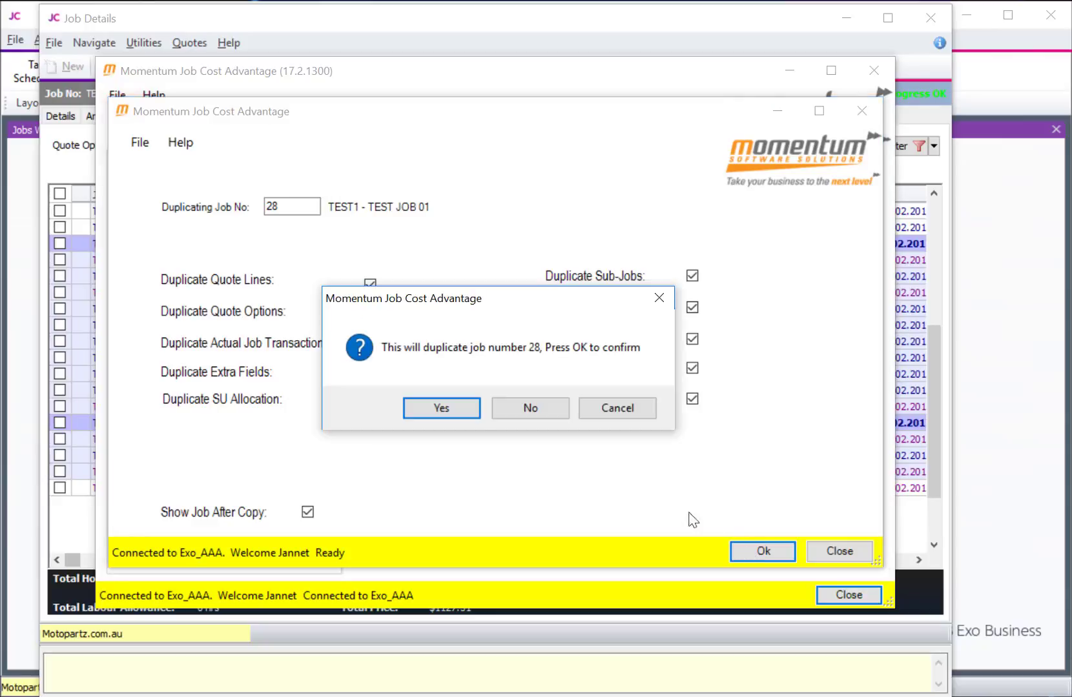
{"action": "left_click", "coordinate": [446, 406]}
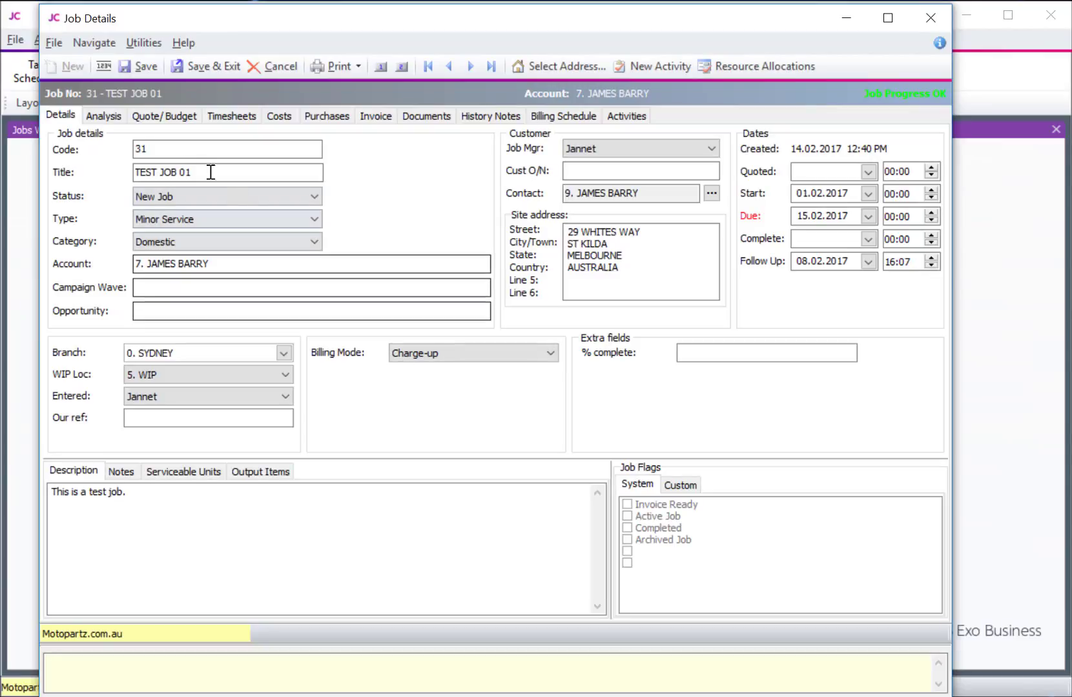
{"action": "left_click", "coordinate": [155, 116]}
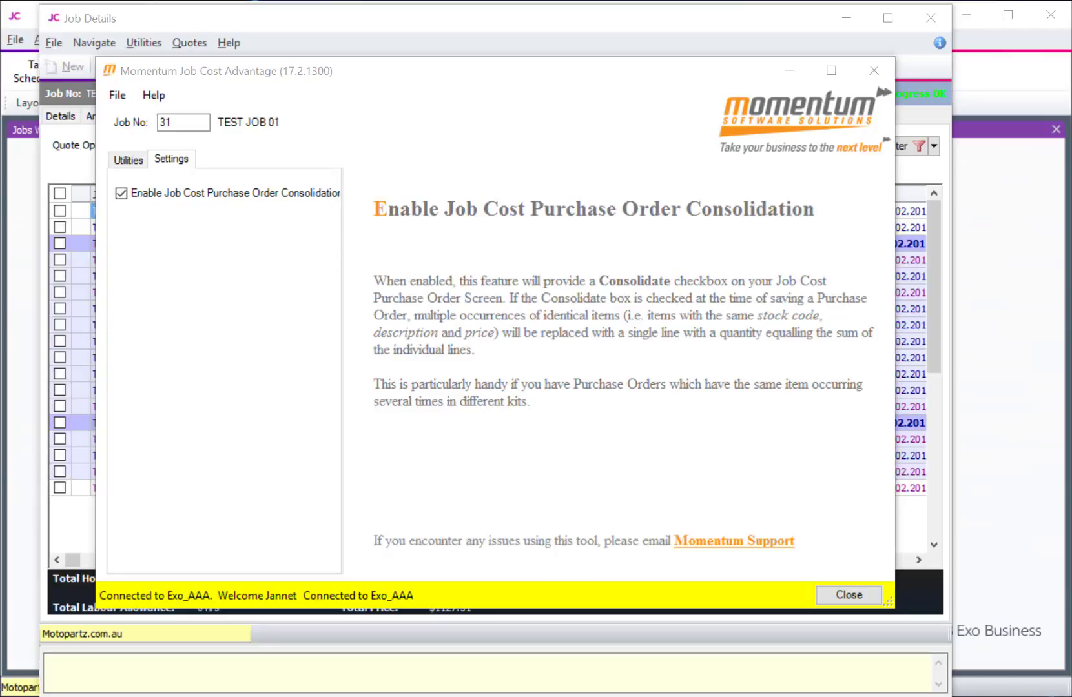
Step: Start a new purchase order for TEST1 with Consolidate? ticked
{"action": "key", "text": "Escape"}
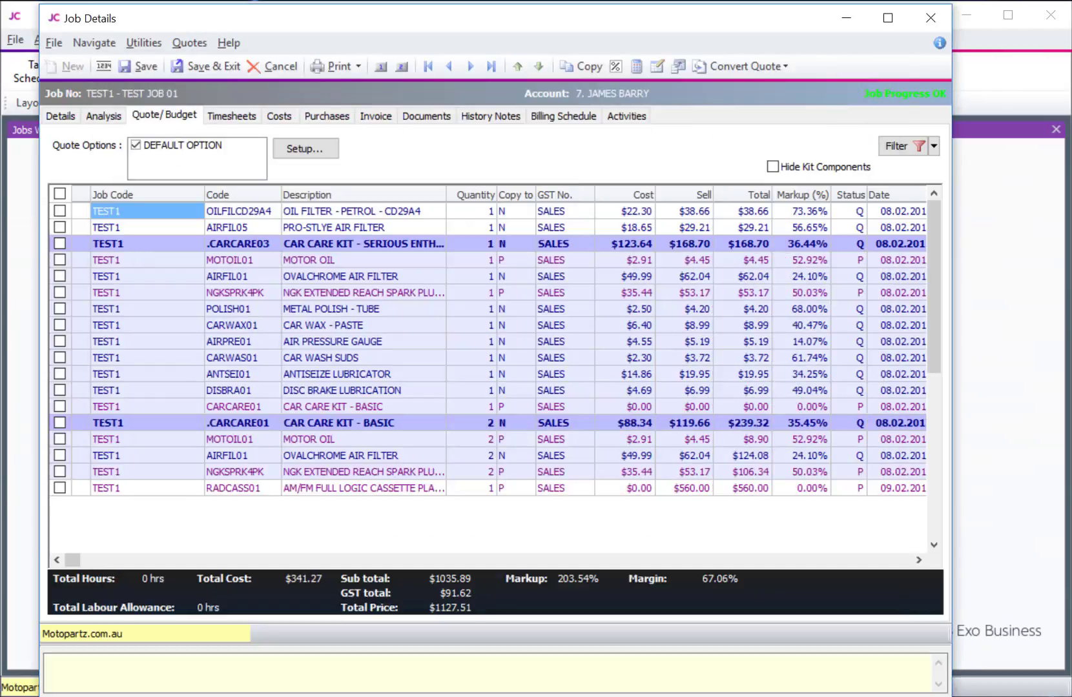
{"action": "left_click", "coordinate": [329, 116]}
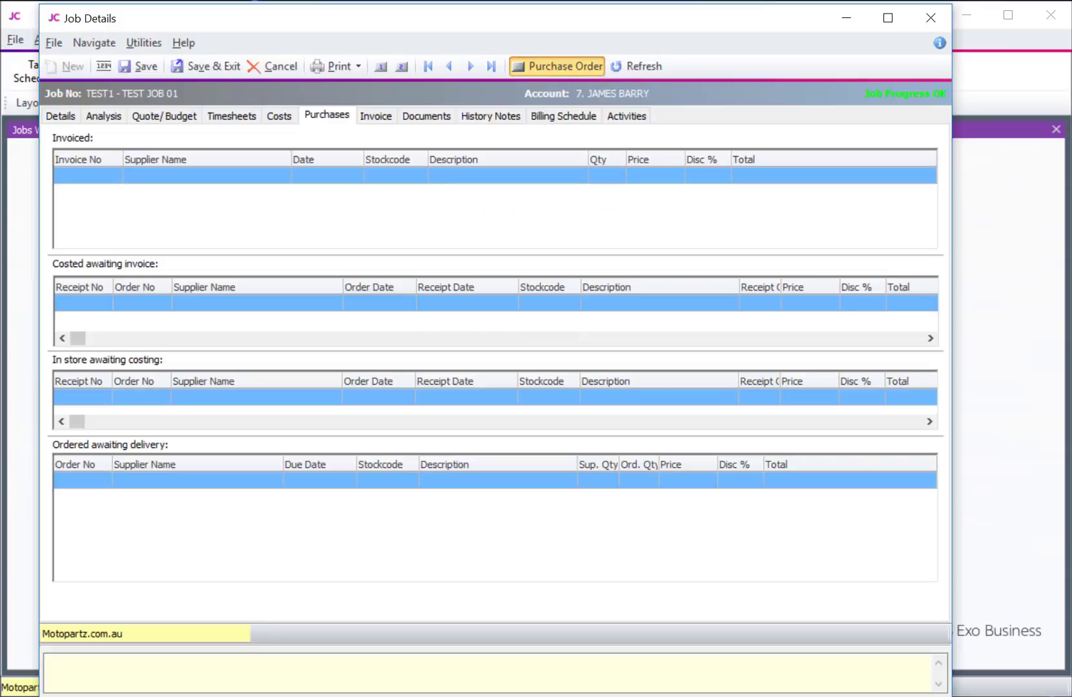
{"action": "left_click", "coordinate": [543, 65]}
{"action": "left_click", "coordinate": [136, 280]}
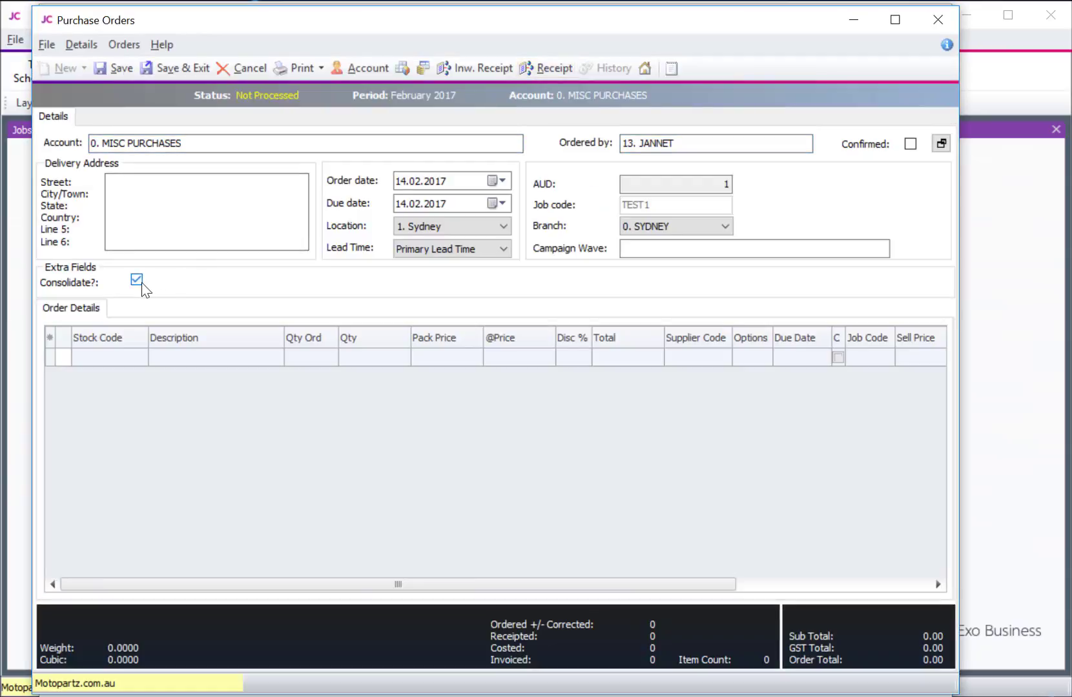
Step: Add AIRFIL05 and AIRFIL01 order lines, dismissing the AIRFIL01 two-pack alert
{"action": "left_click", "coordinate": [87, 354]}
{"action": "type", "text": "airfil05"}
{"action": "key", "text": "Return"}
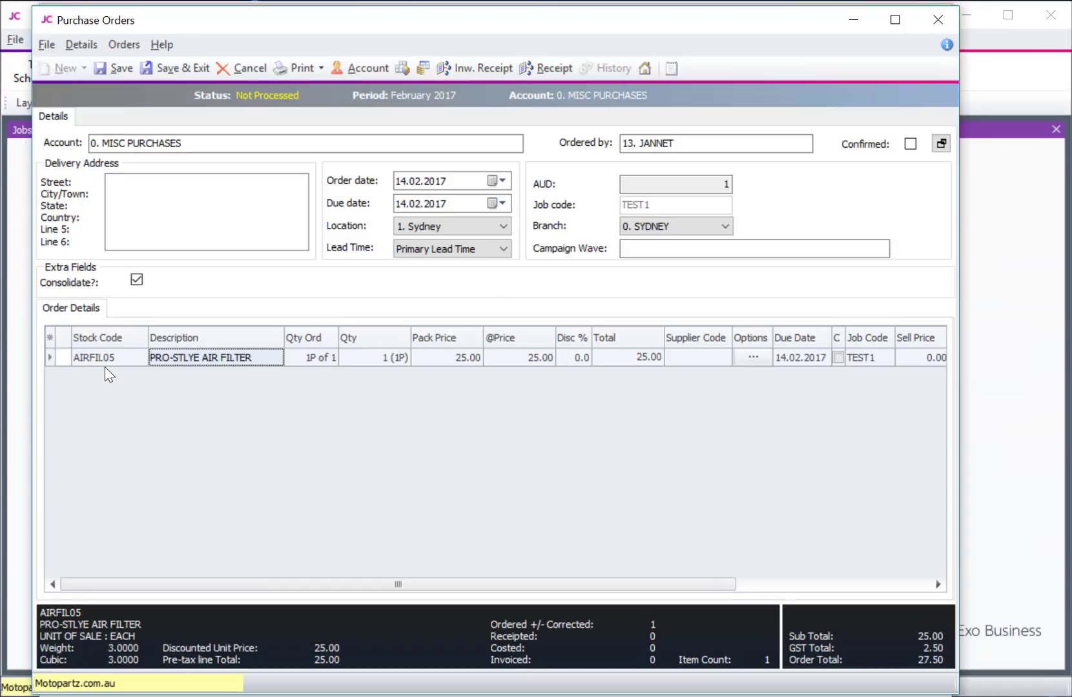
{"action": "left_click", "coordinate": [104, 369]}
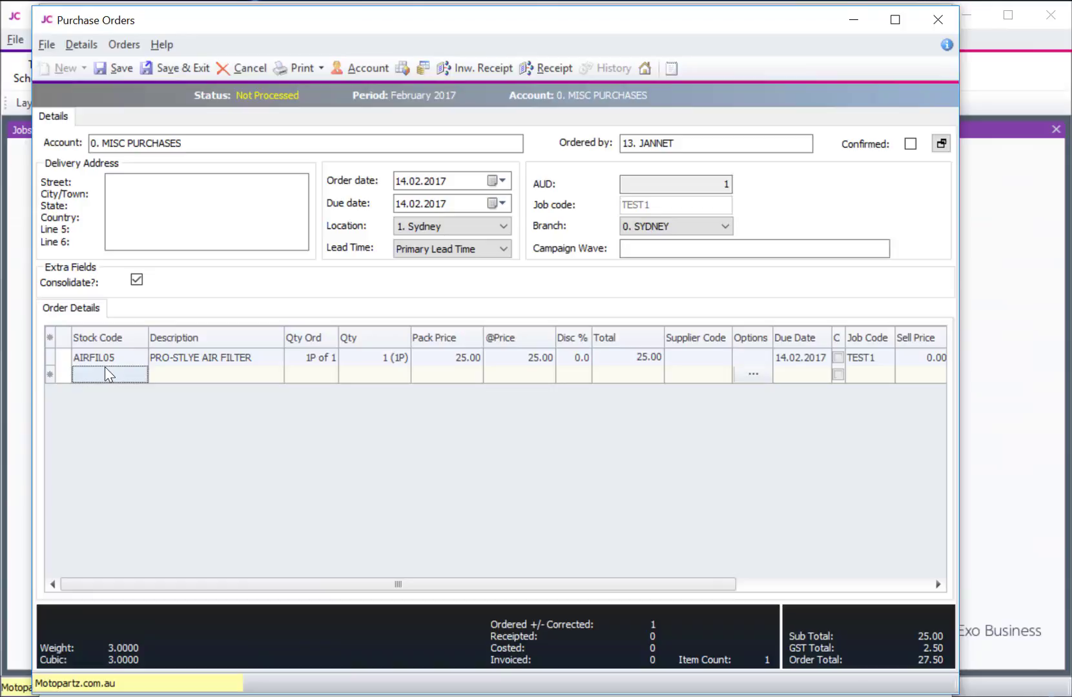
{"action": "type", "text": "airfil01"}
{"action": "key", "text": "Return"}
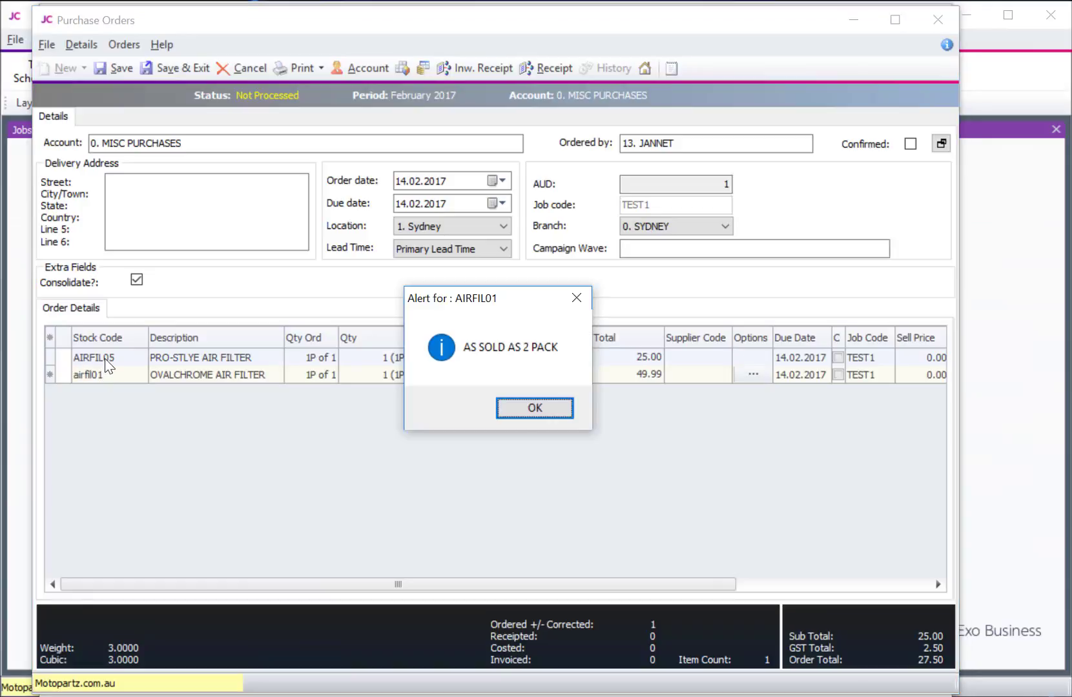
{"action": "left_click", "coordinate": [528, 407]}
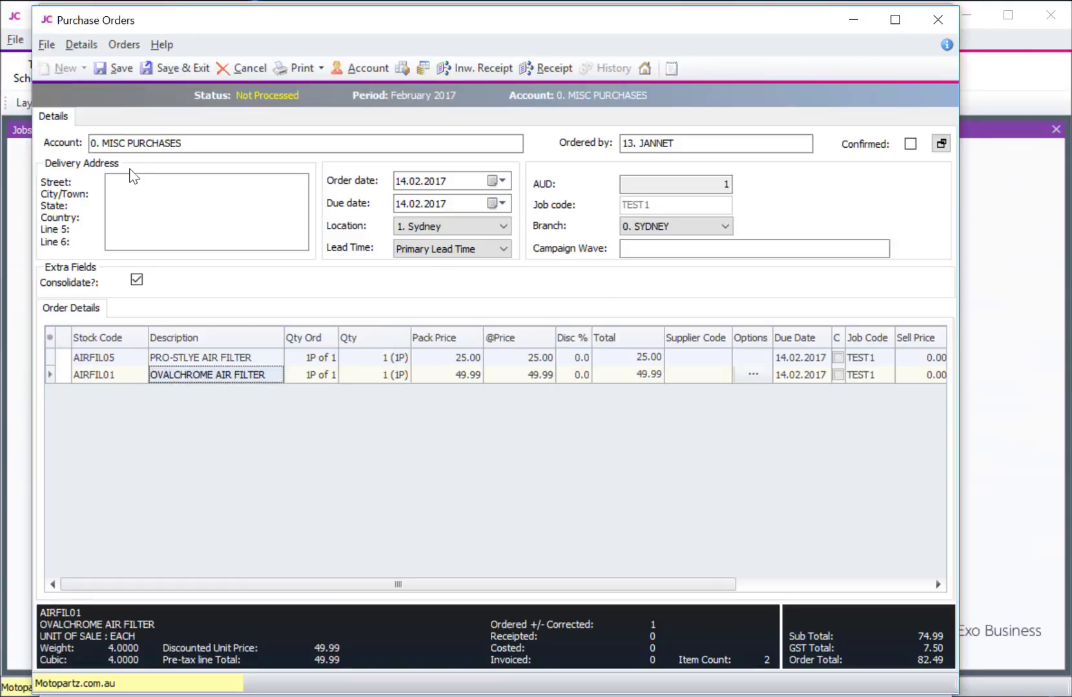
Step: Save purchase order 10099 without printing it
{"action": "left_click", "coordinate": [180, 70]}
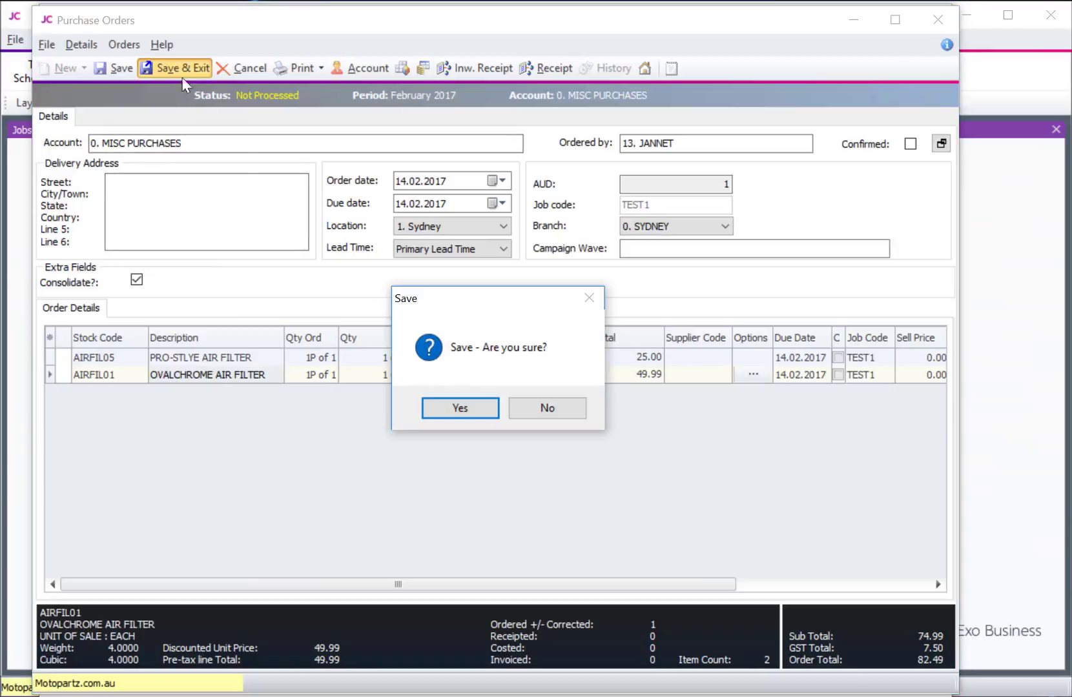
{"action": "left_click", "coordinate": [472, 406]}
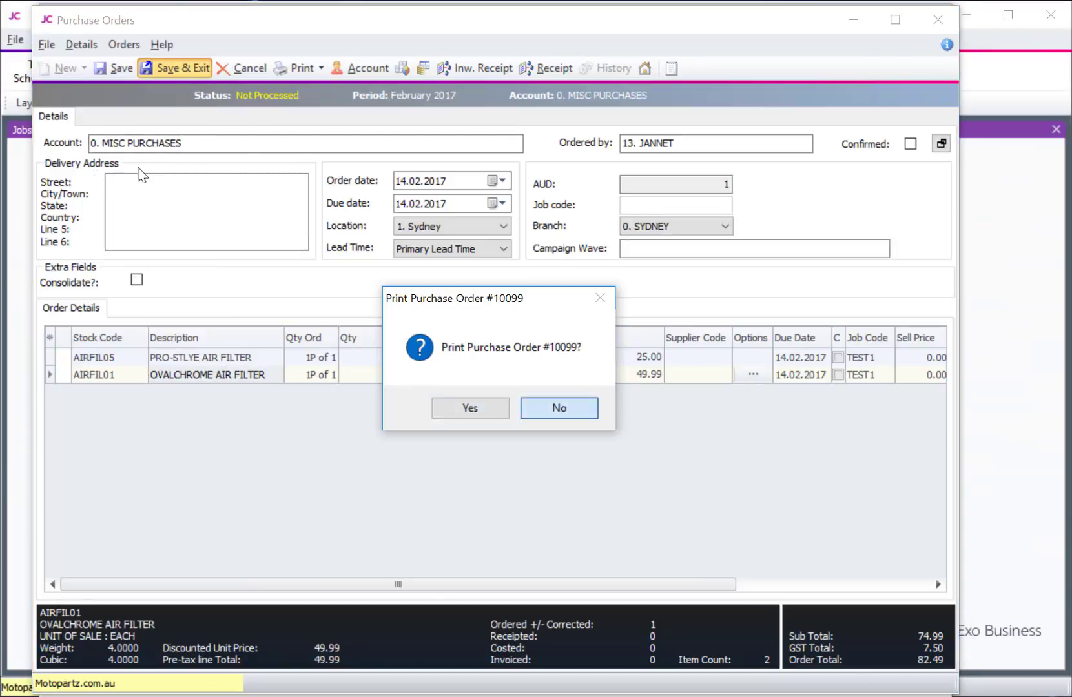
{"action": "left_click", "coordinate": [535, 407]}
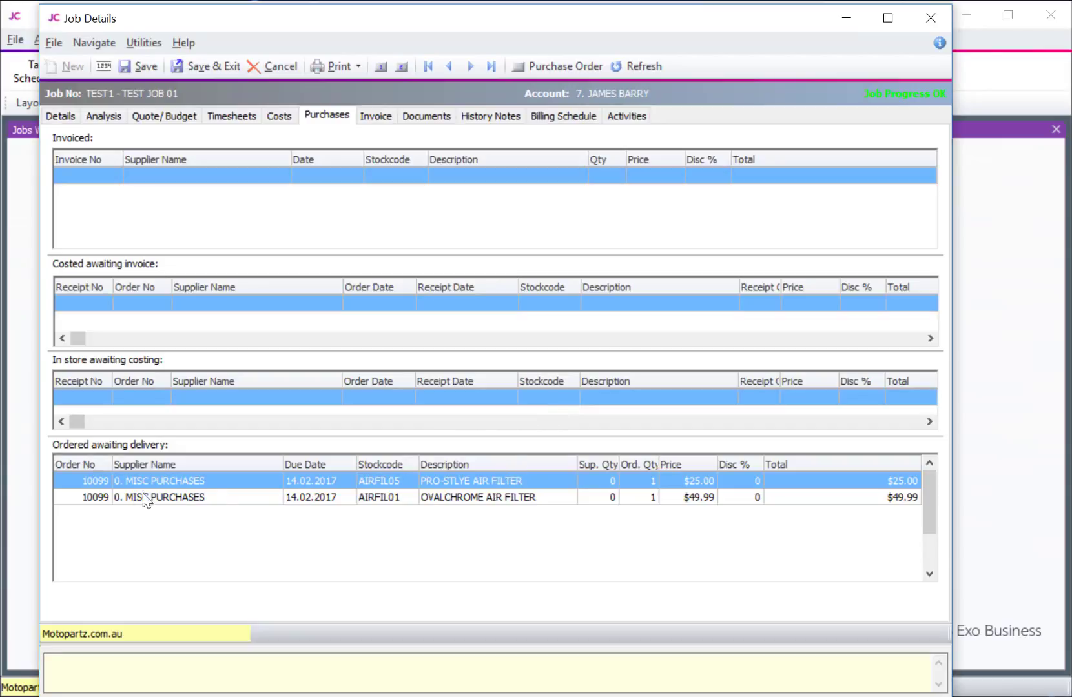
Step: Add a third line with stock code AIRFIL05 to purchase order 10099
{"action": "double_click", "coordinate": [97, 479]}
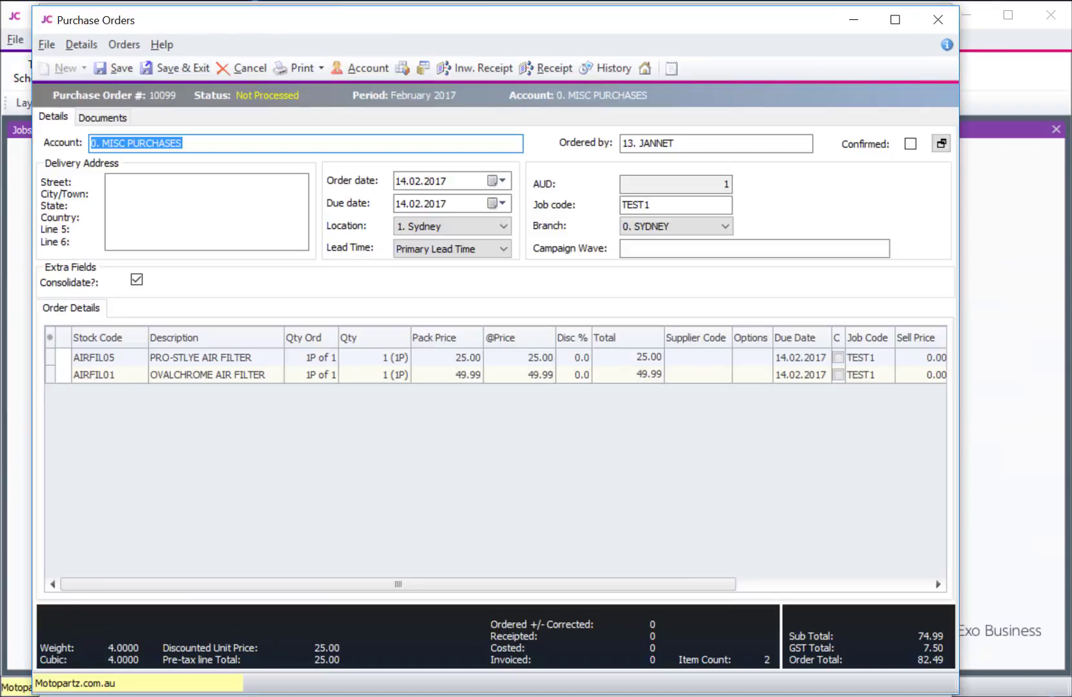
{"action": "left_click", "coordinate": [95, 374]}
{"action": "key", "text": "Down"}
{"action": "type", "text": "a"}
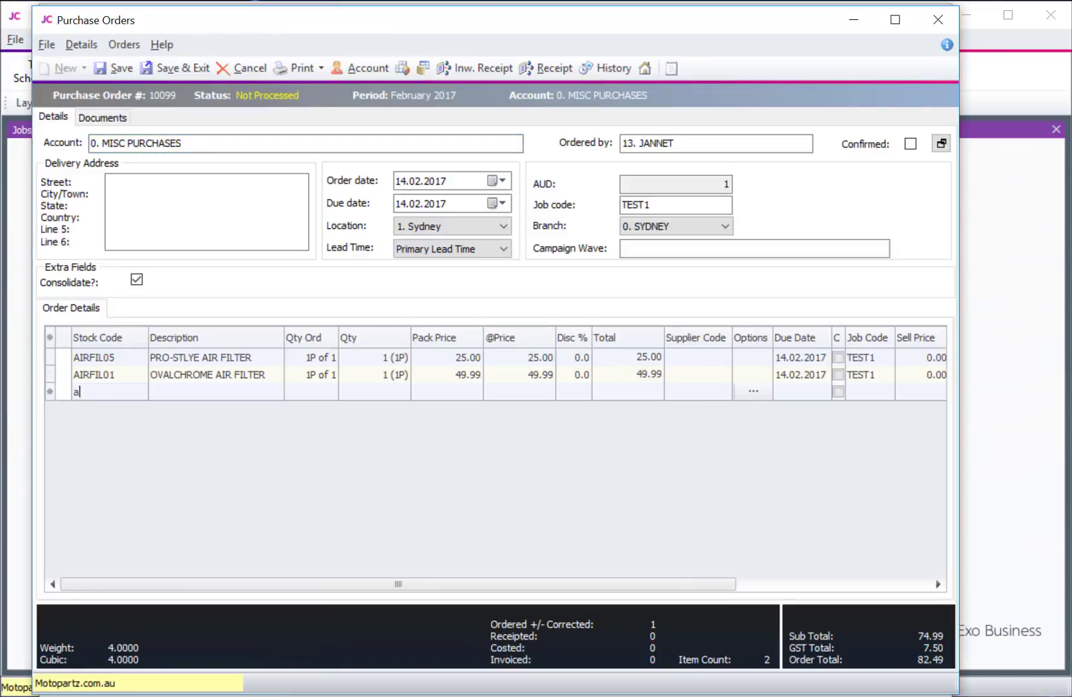
{"action": "type", "text": "irfil05"}
{"action": "key", "text": "Return"}
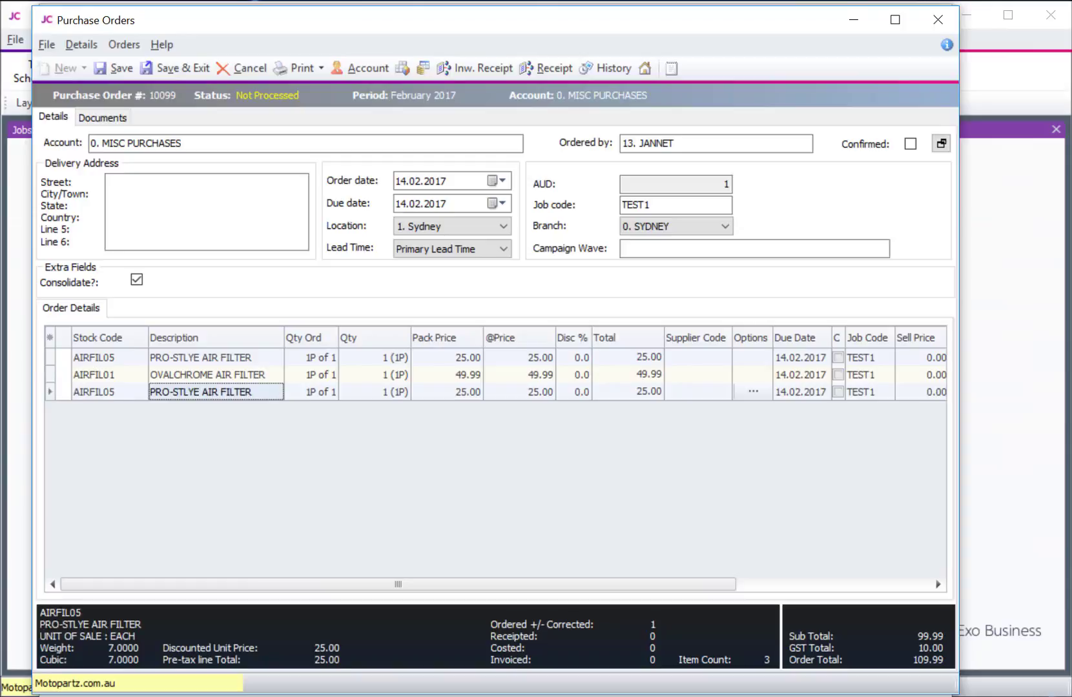
Step: Save purchase order 10099 again without printing
{"action": "left_click", "coordinate": [190, 71]}
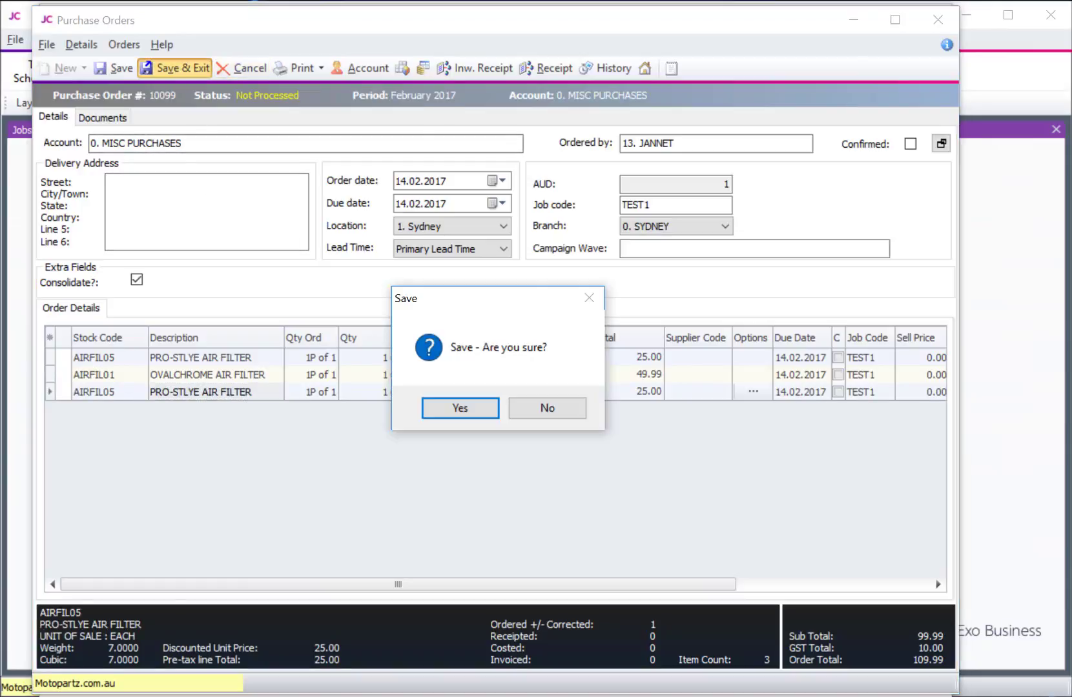
{"action": "left_click", "coordinate": [459, 408]}
{"action": "left_click", "coordinate": [553, 408]}
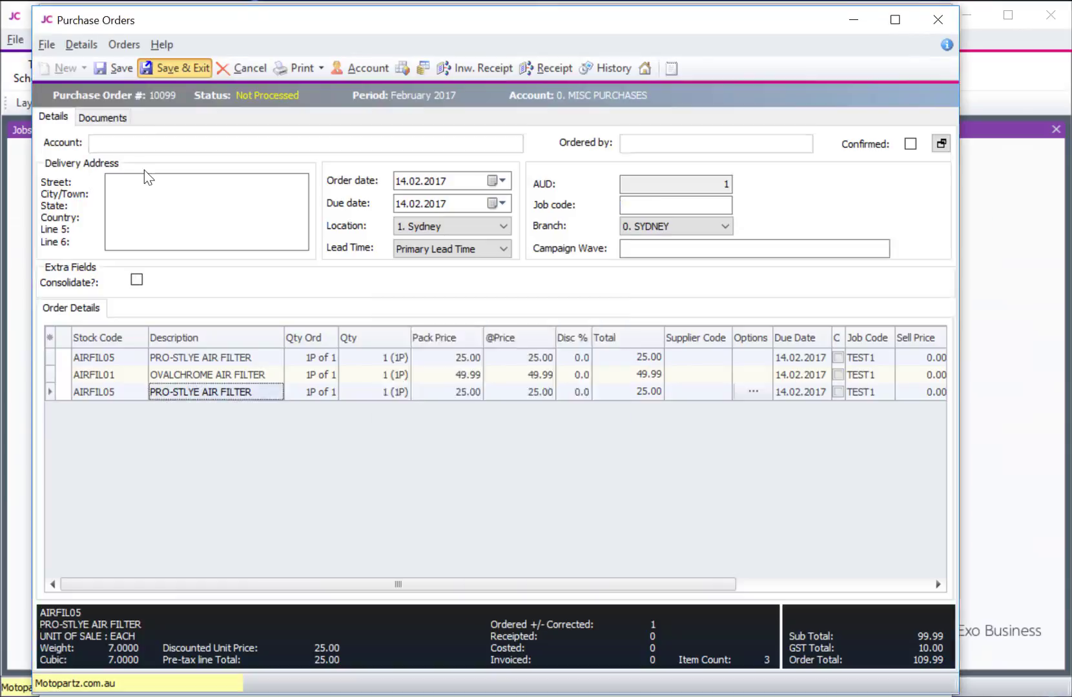